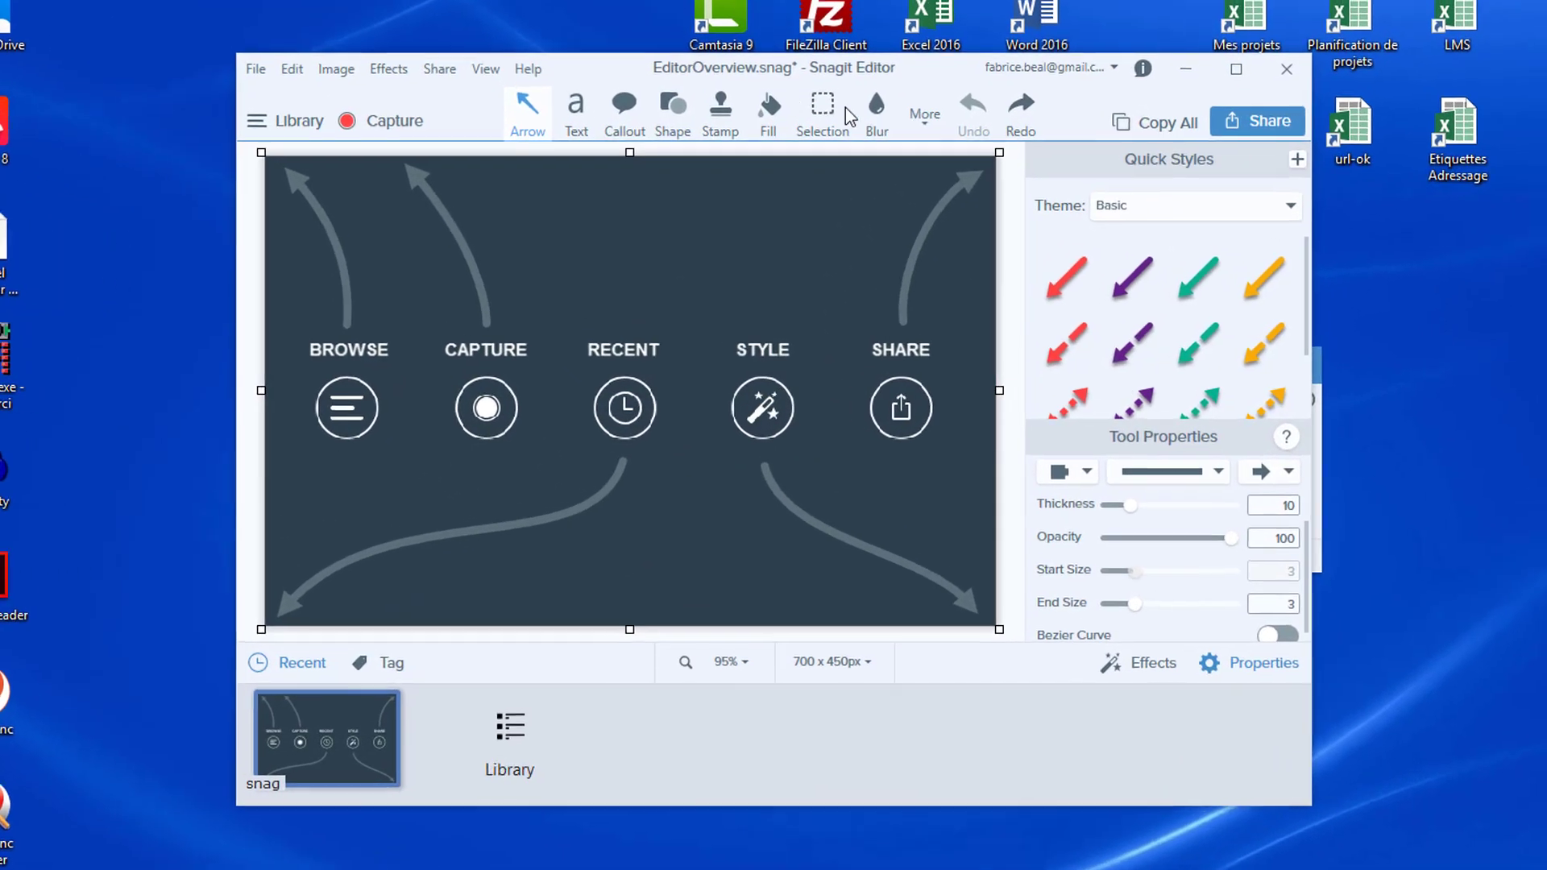
- Open the capture window and look through the options of its Image, Video and All-in-One modes
left_click_drag(935, 63, 899, 66)
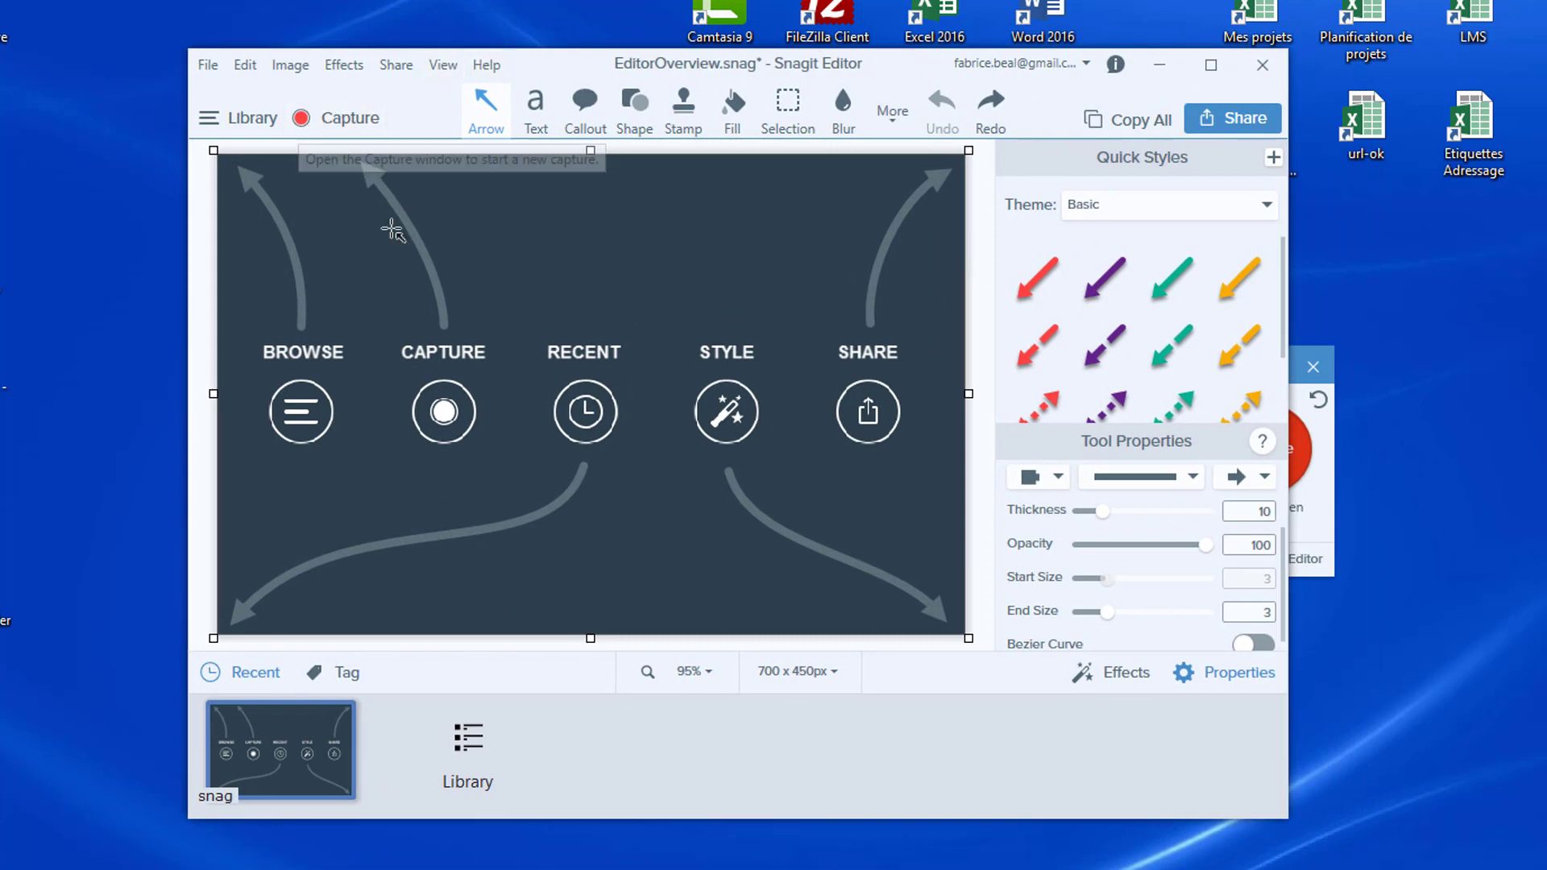
left_click(337, 120)
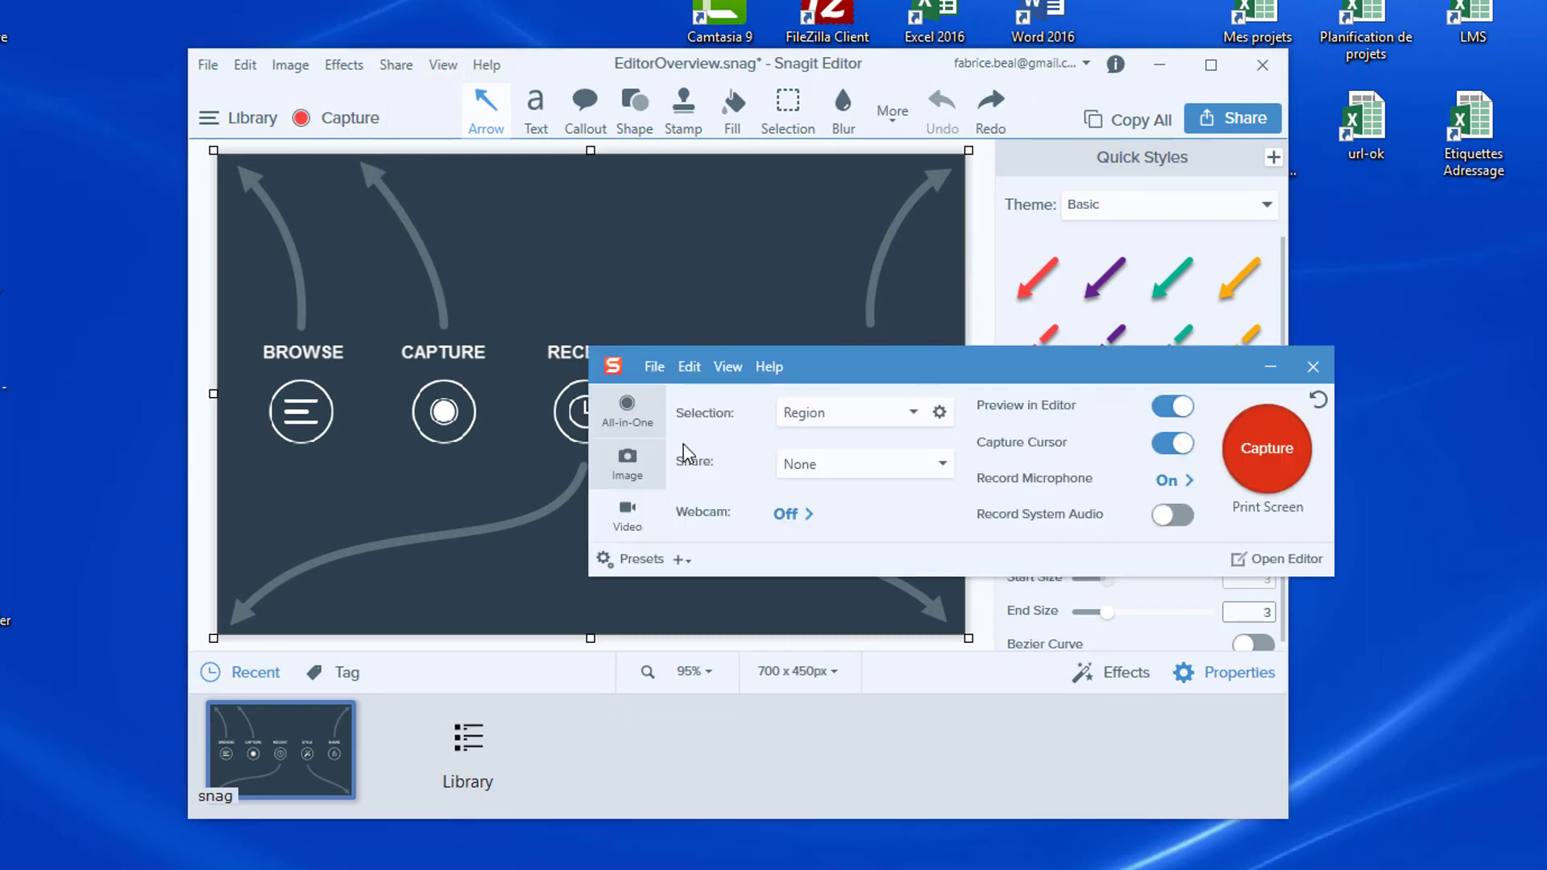
left_click(632, 469)
left_click(633, 522)
left_click(631, 485)
left_click(631, 513)
left_click(632, 409)
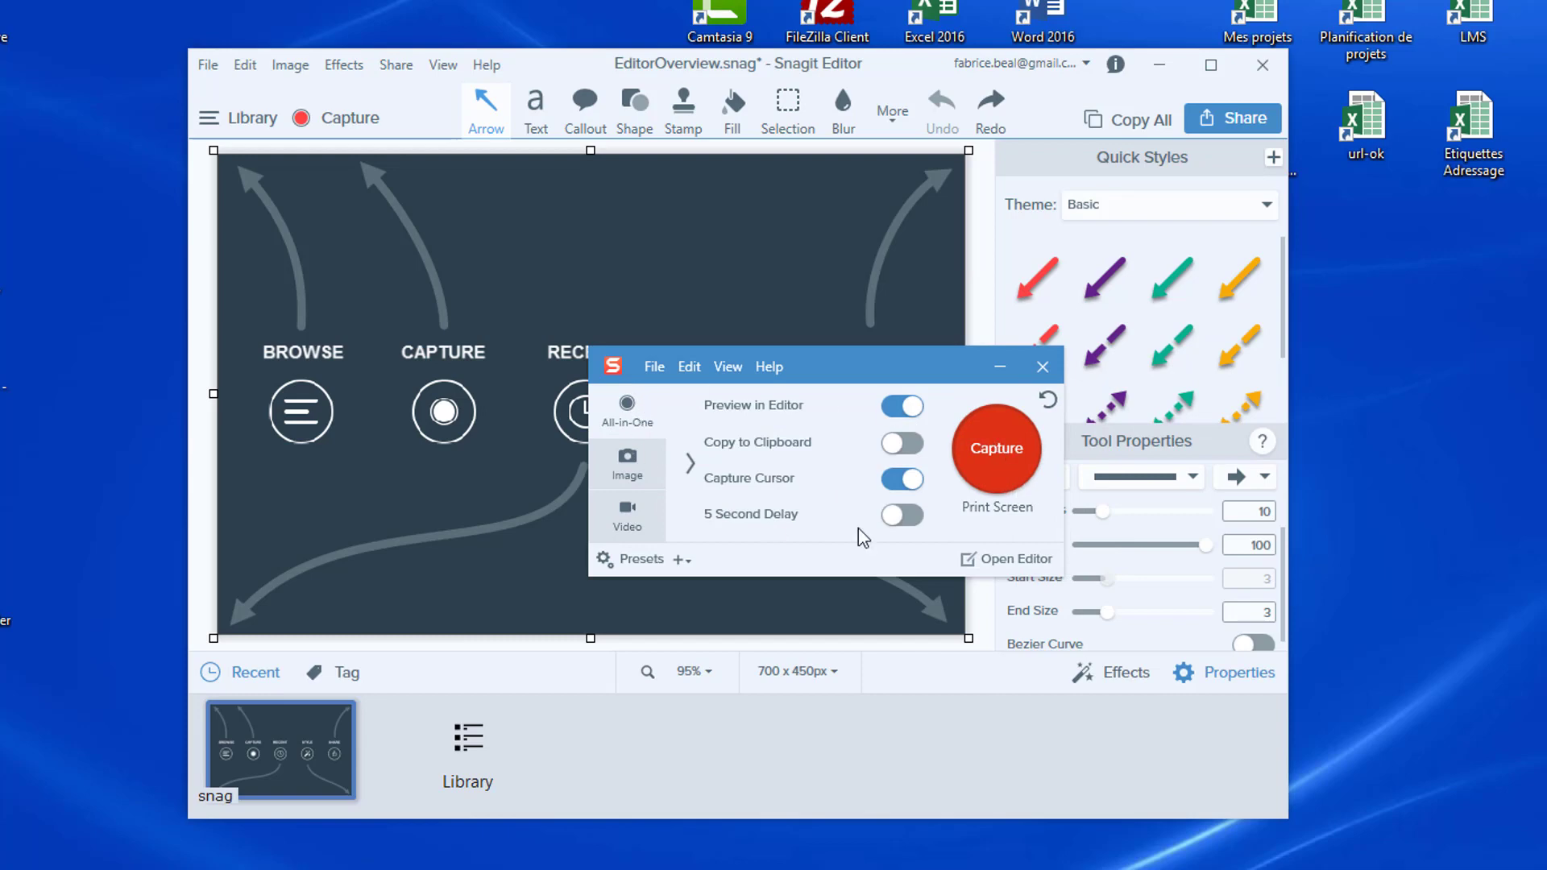
left_click(1017, 448)
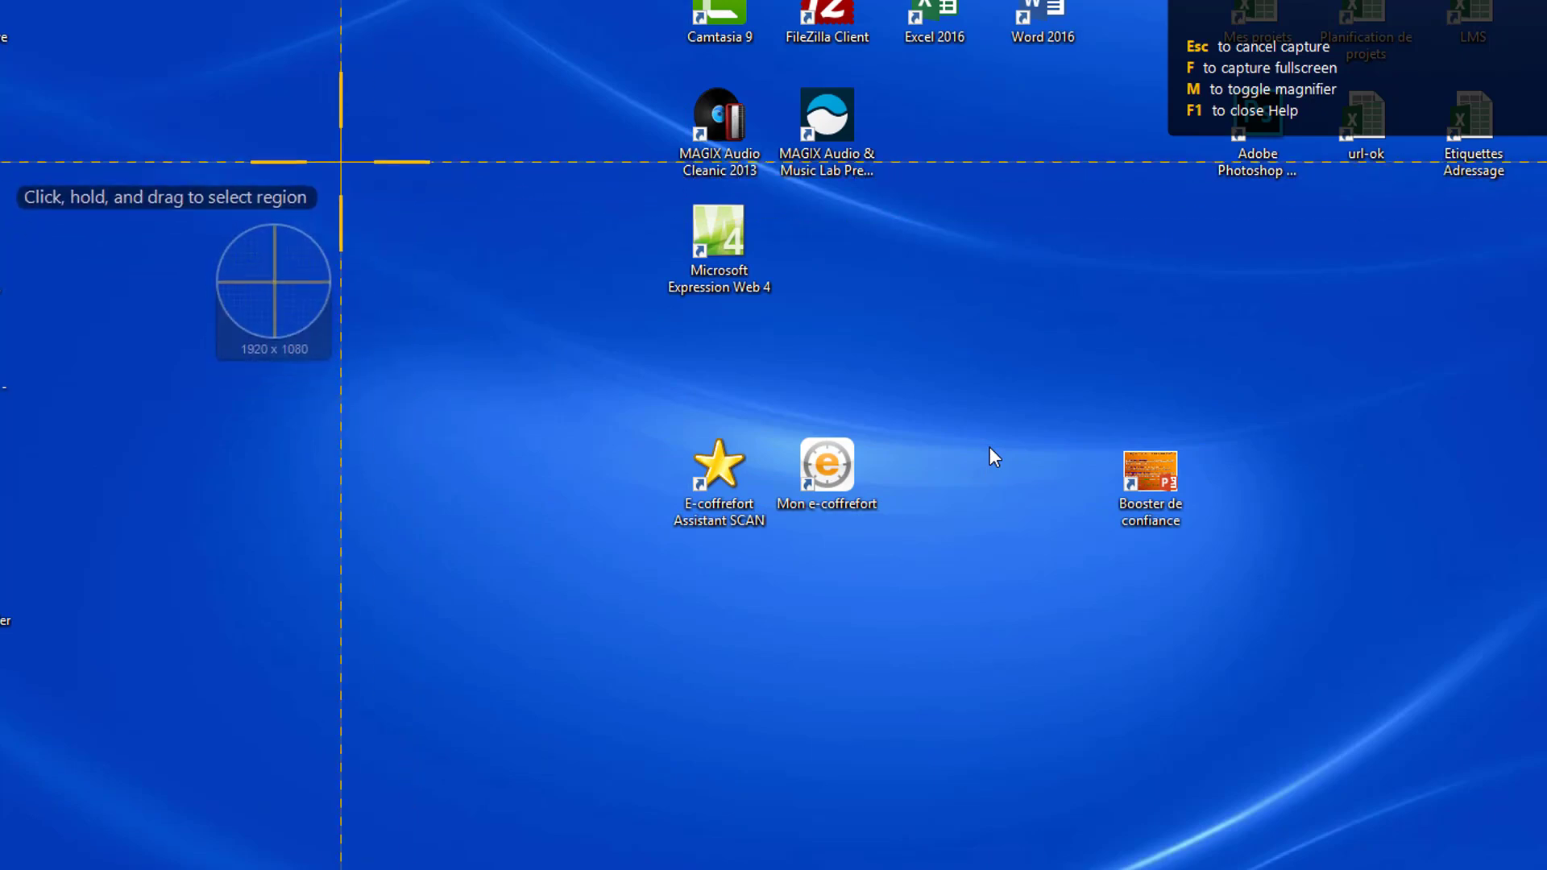
left_click_drag(128, 72, 1545, 690)
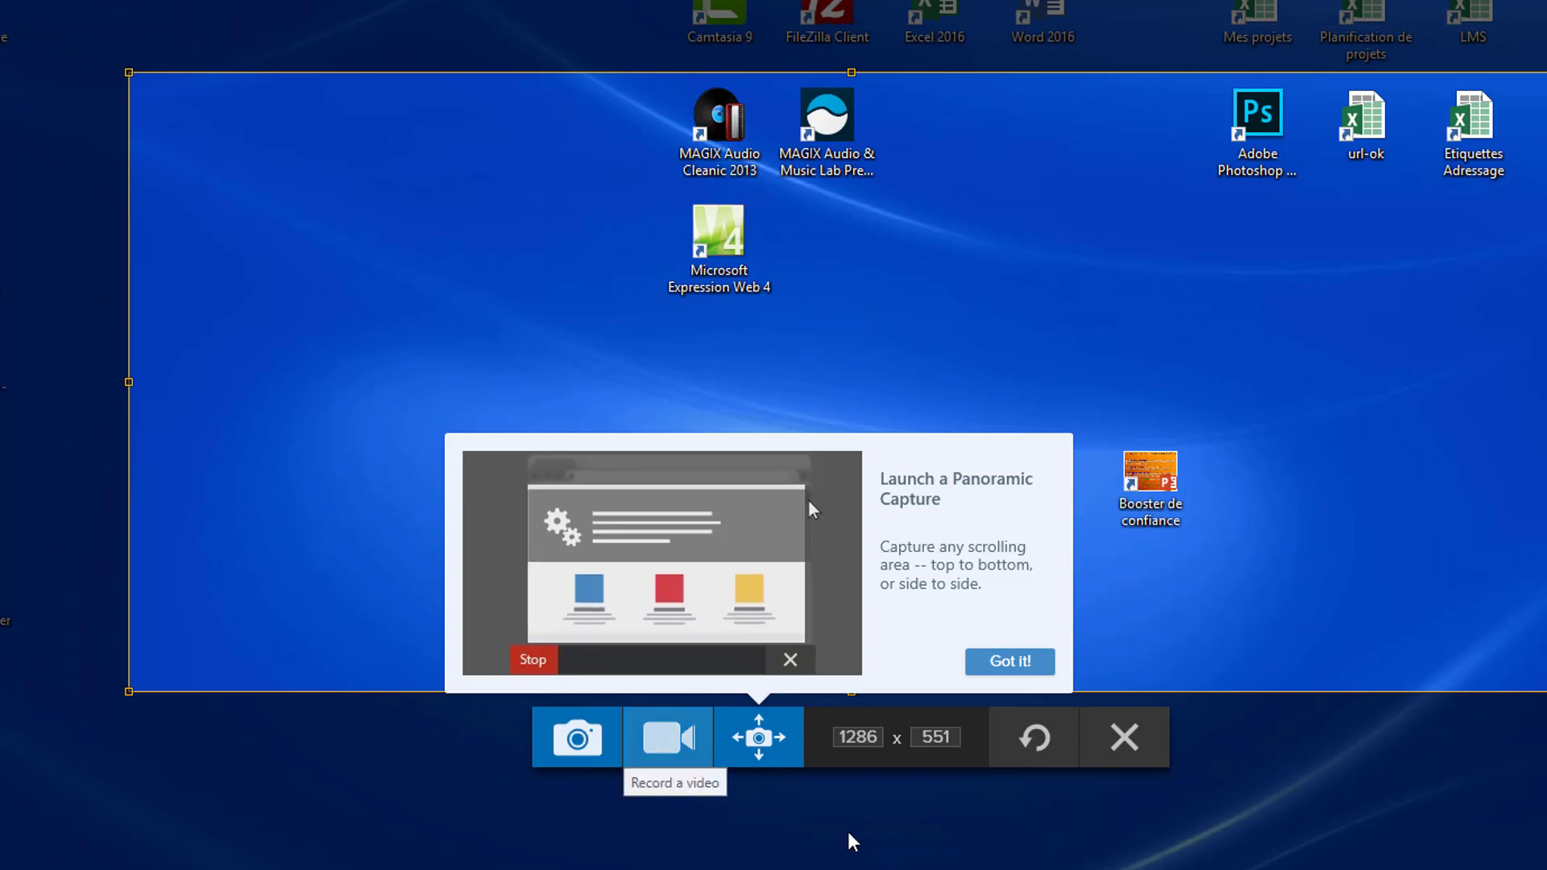
left_click(1122, 736)
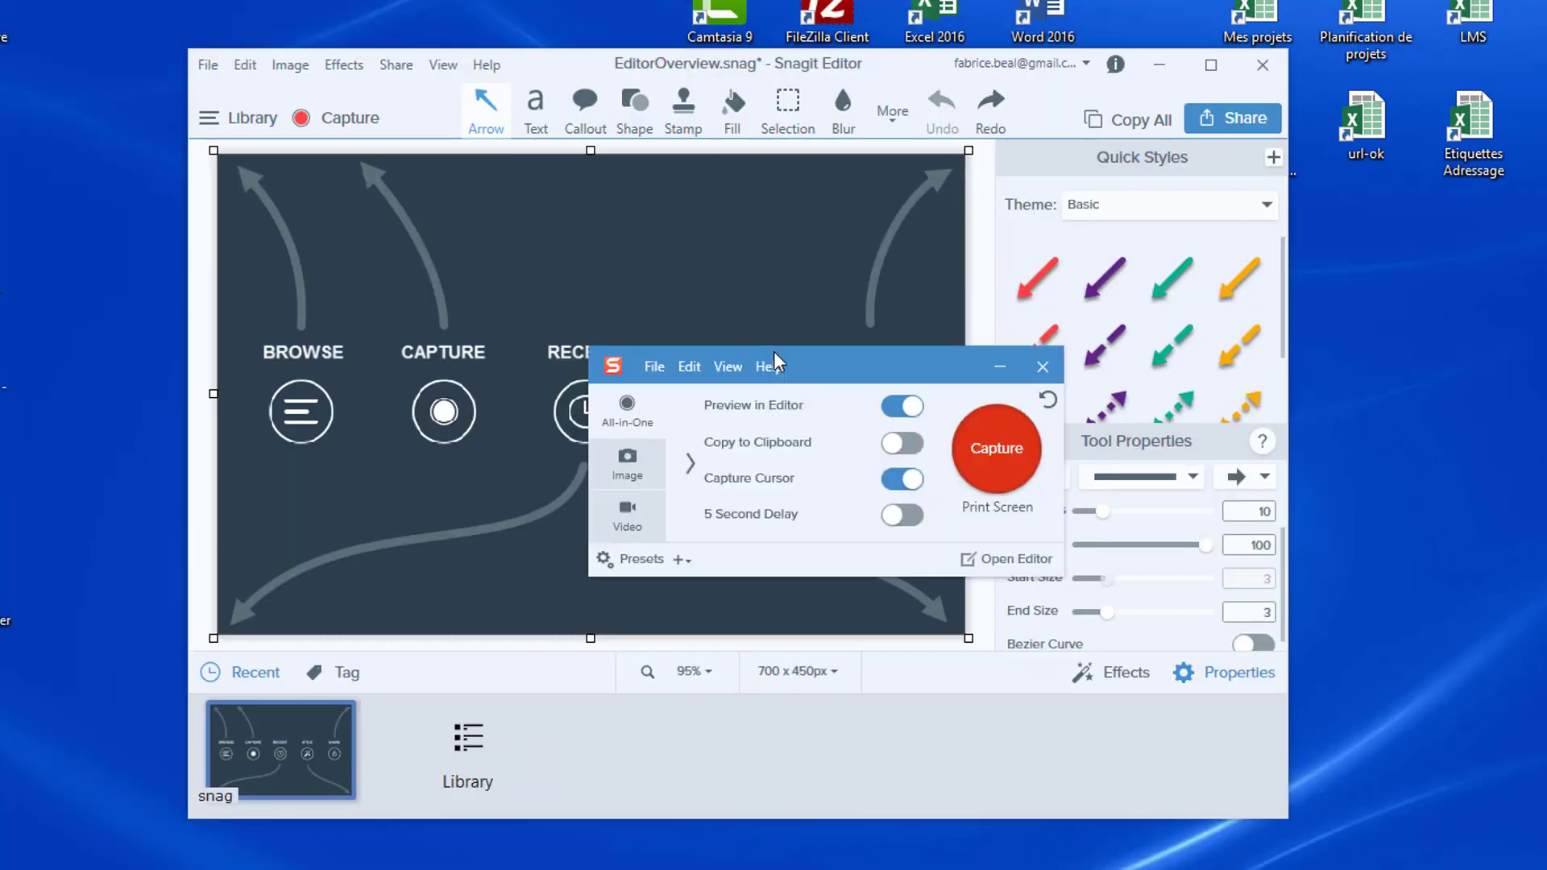
left_click(1042, 367)
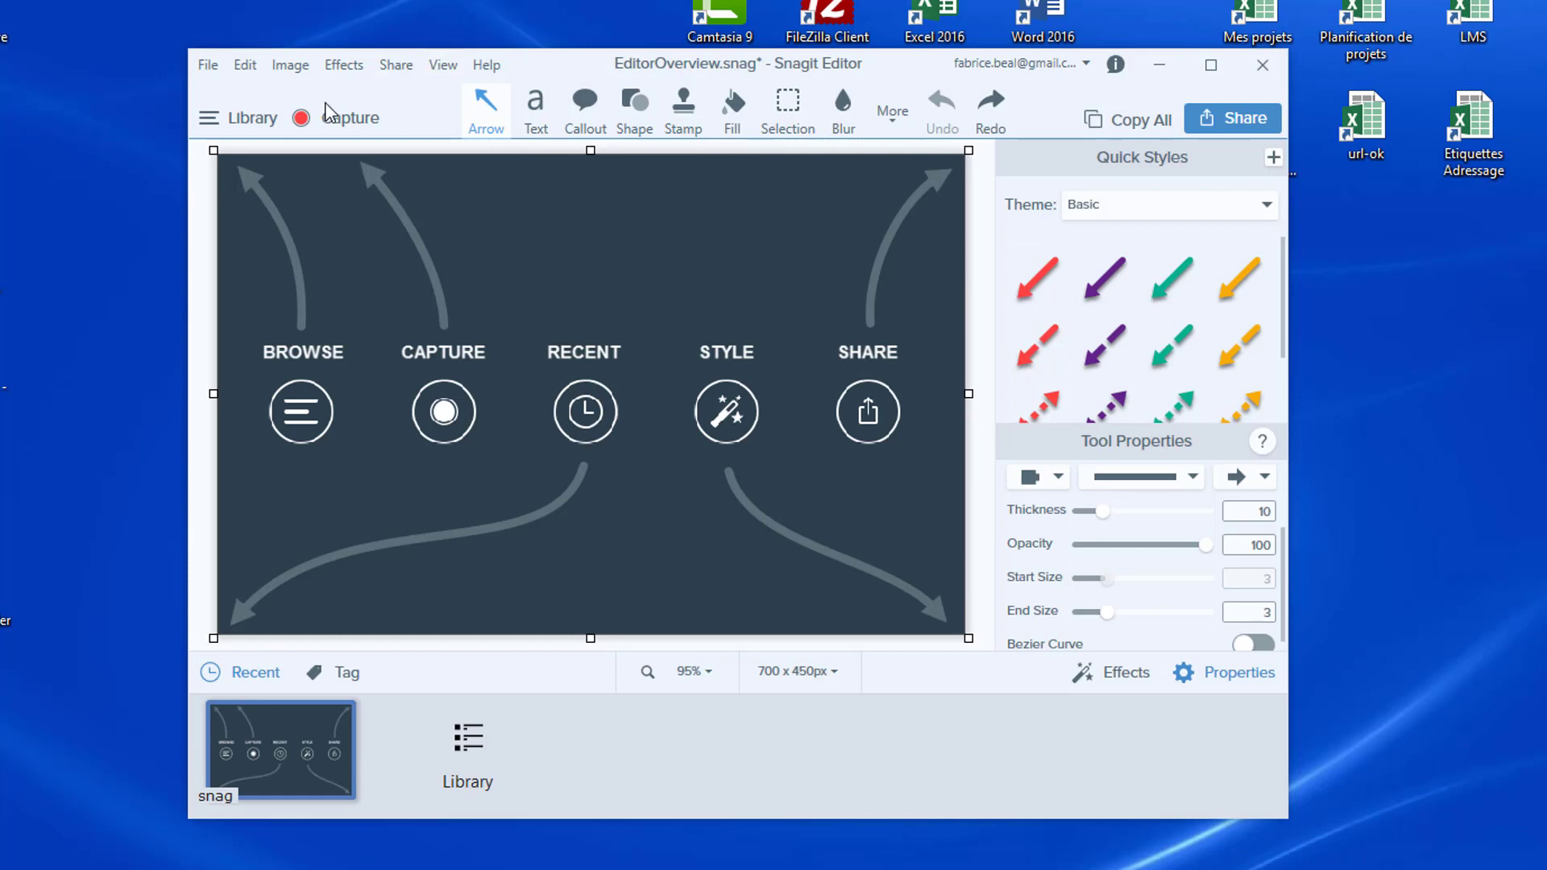
- Capture a 1134 x 648 px region of the desktop in Image mode, with the cursor included and a preview in the editor
left_click(345, 118)
left_click(689, 462)
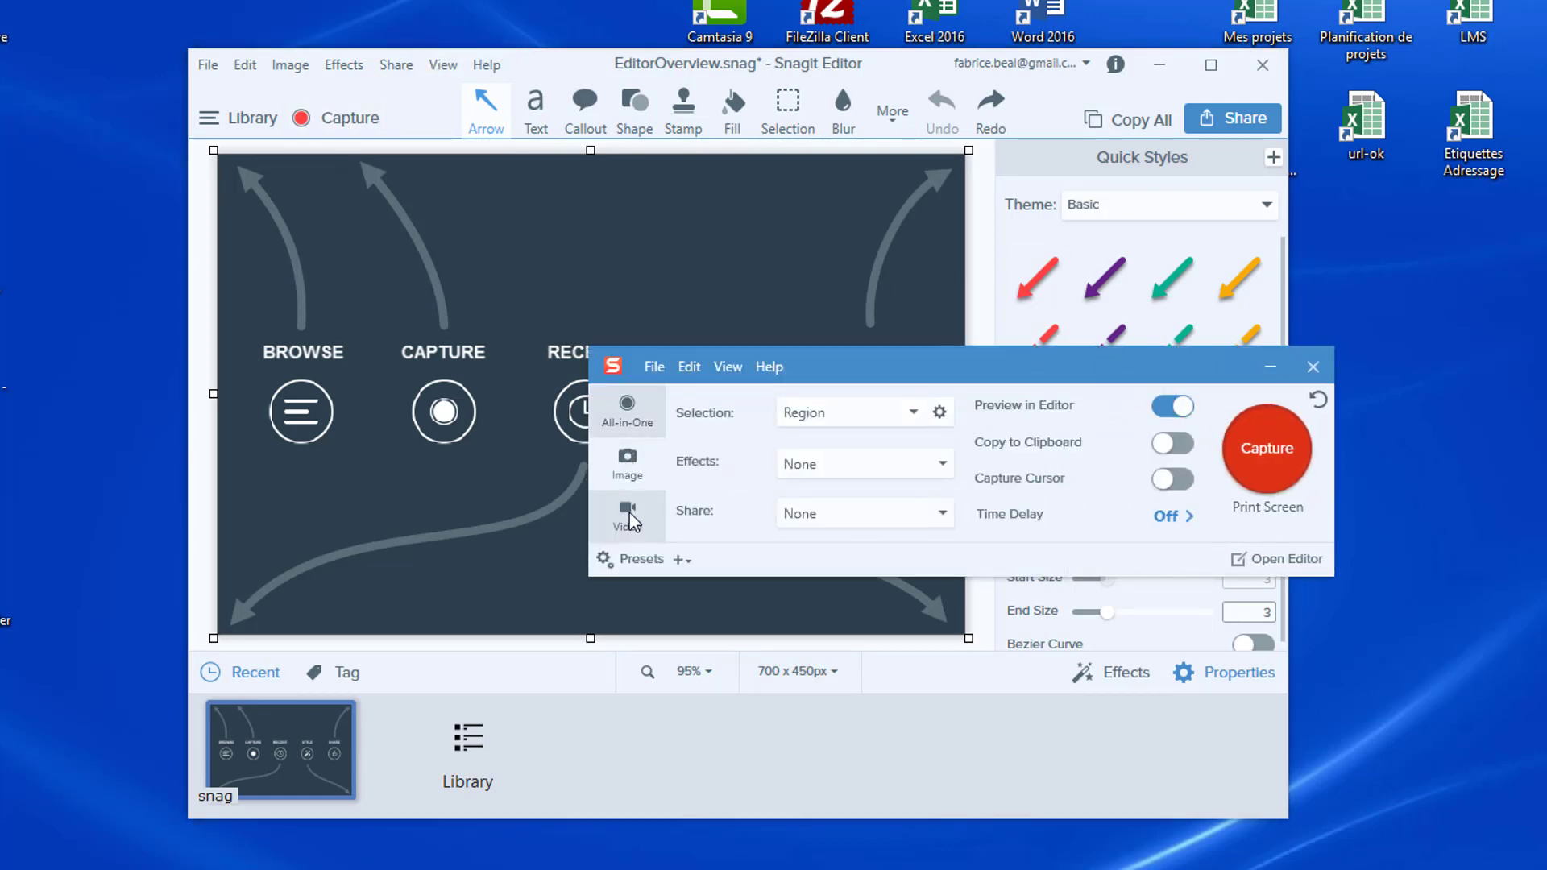
left_click(658, 525)
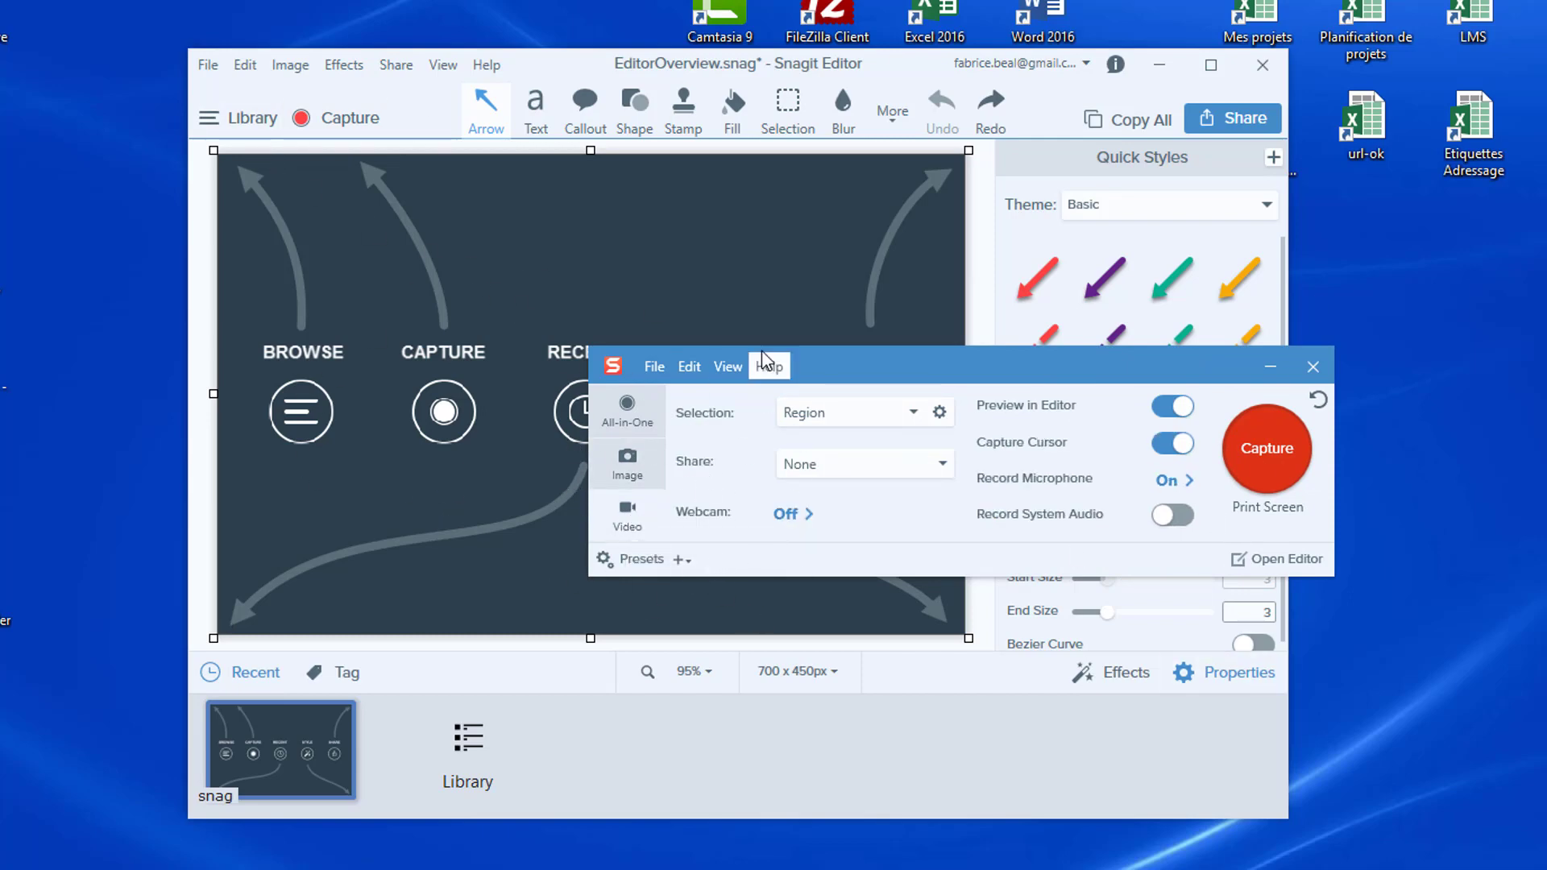
left_click(622, 468)
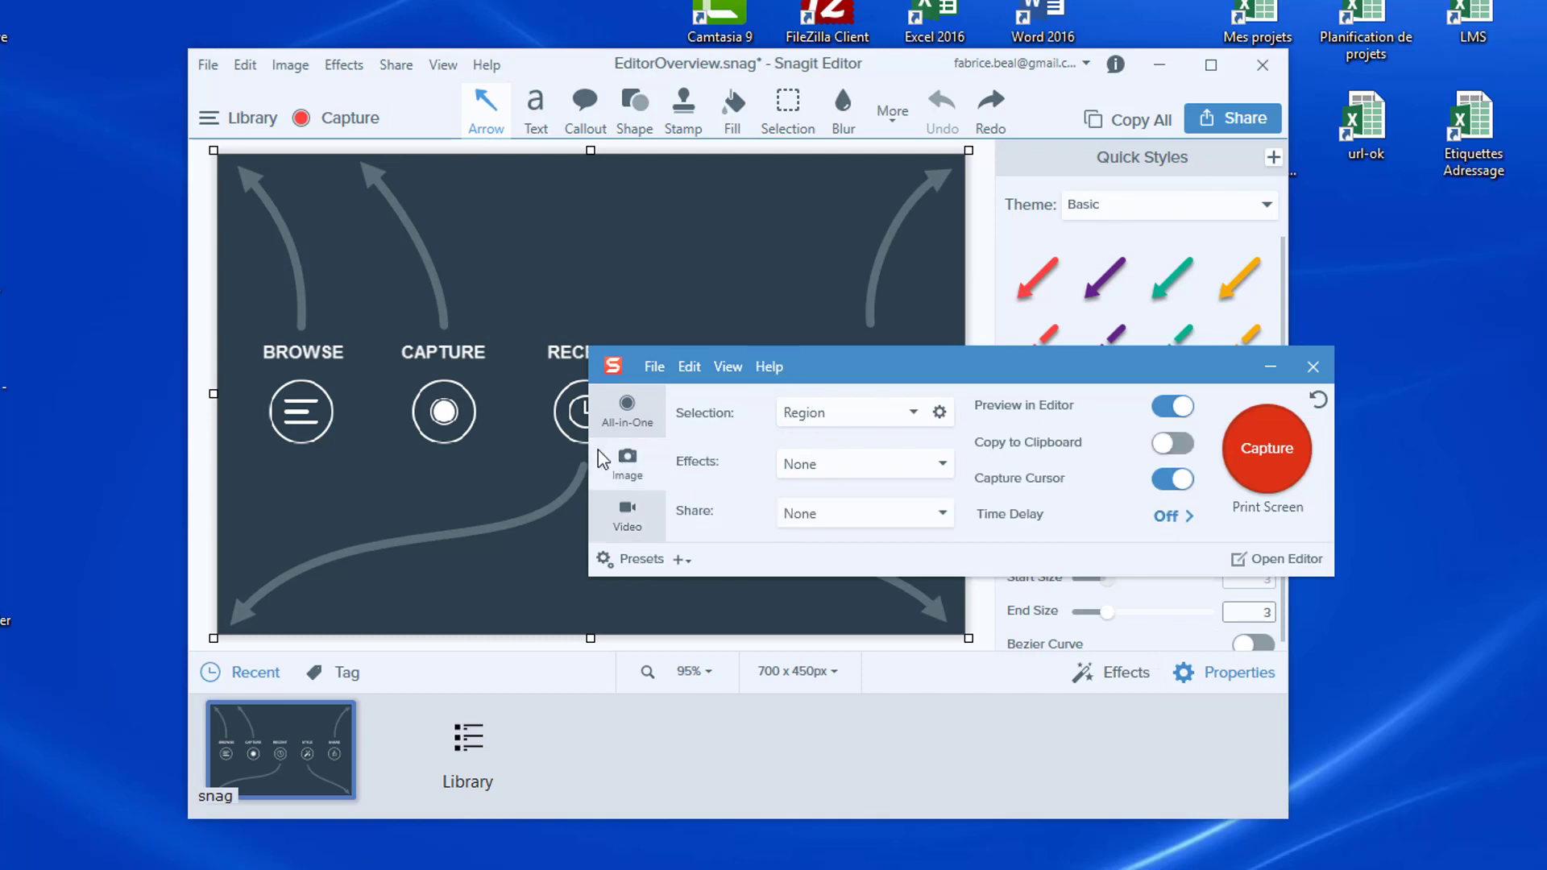
left_click(1260, 451)
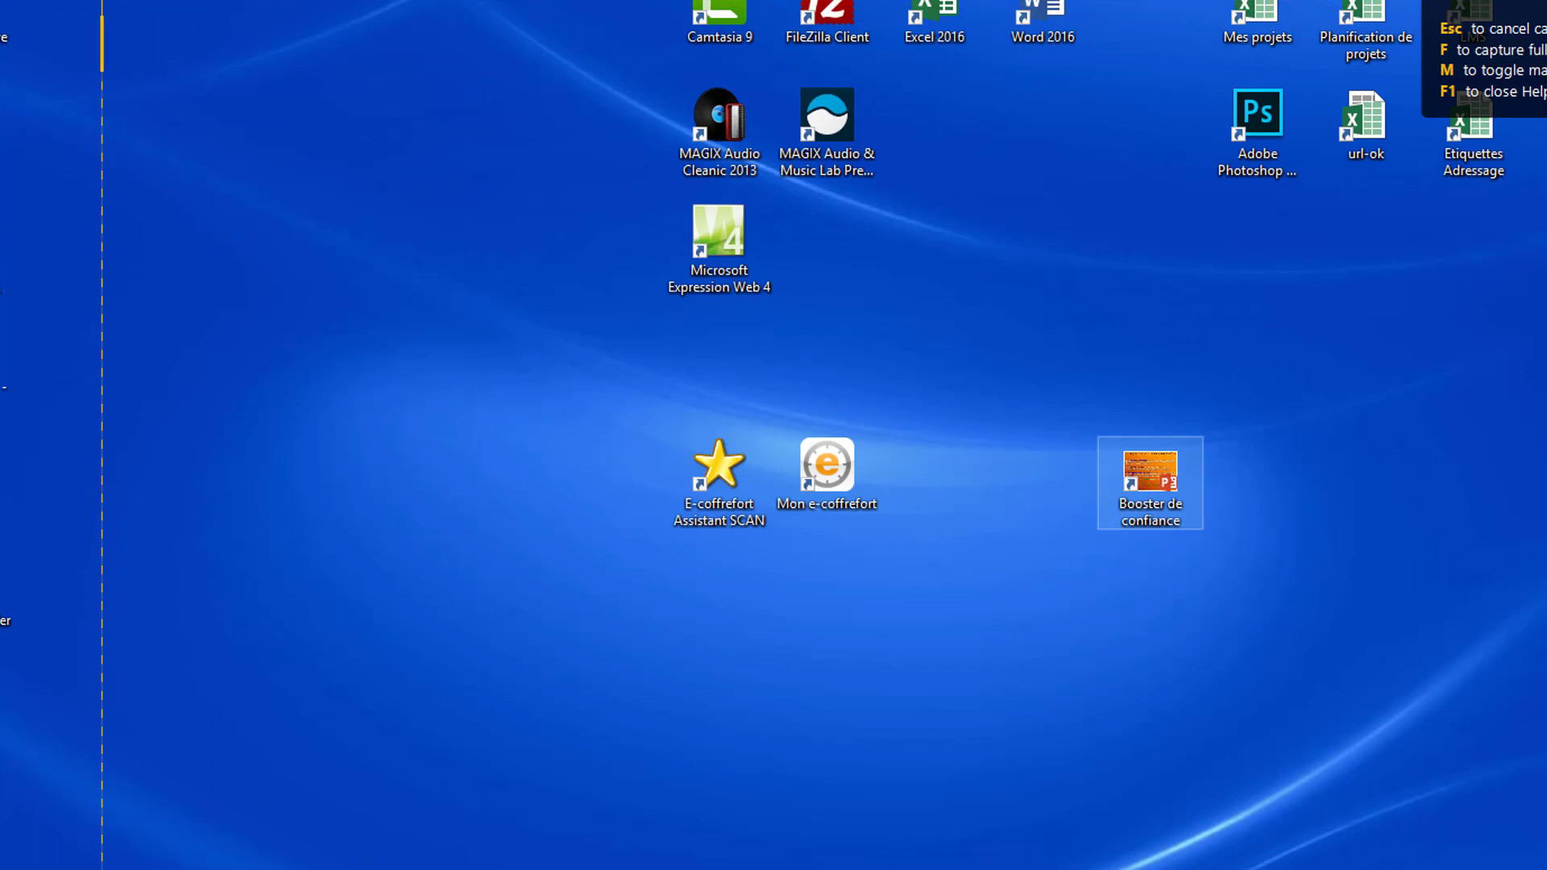
left_click_drag(102, 2, 1375, 701)
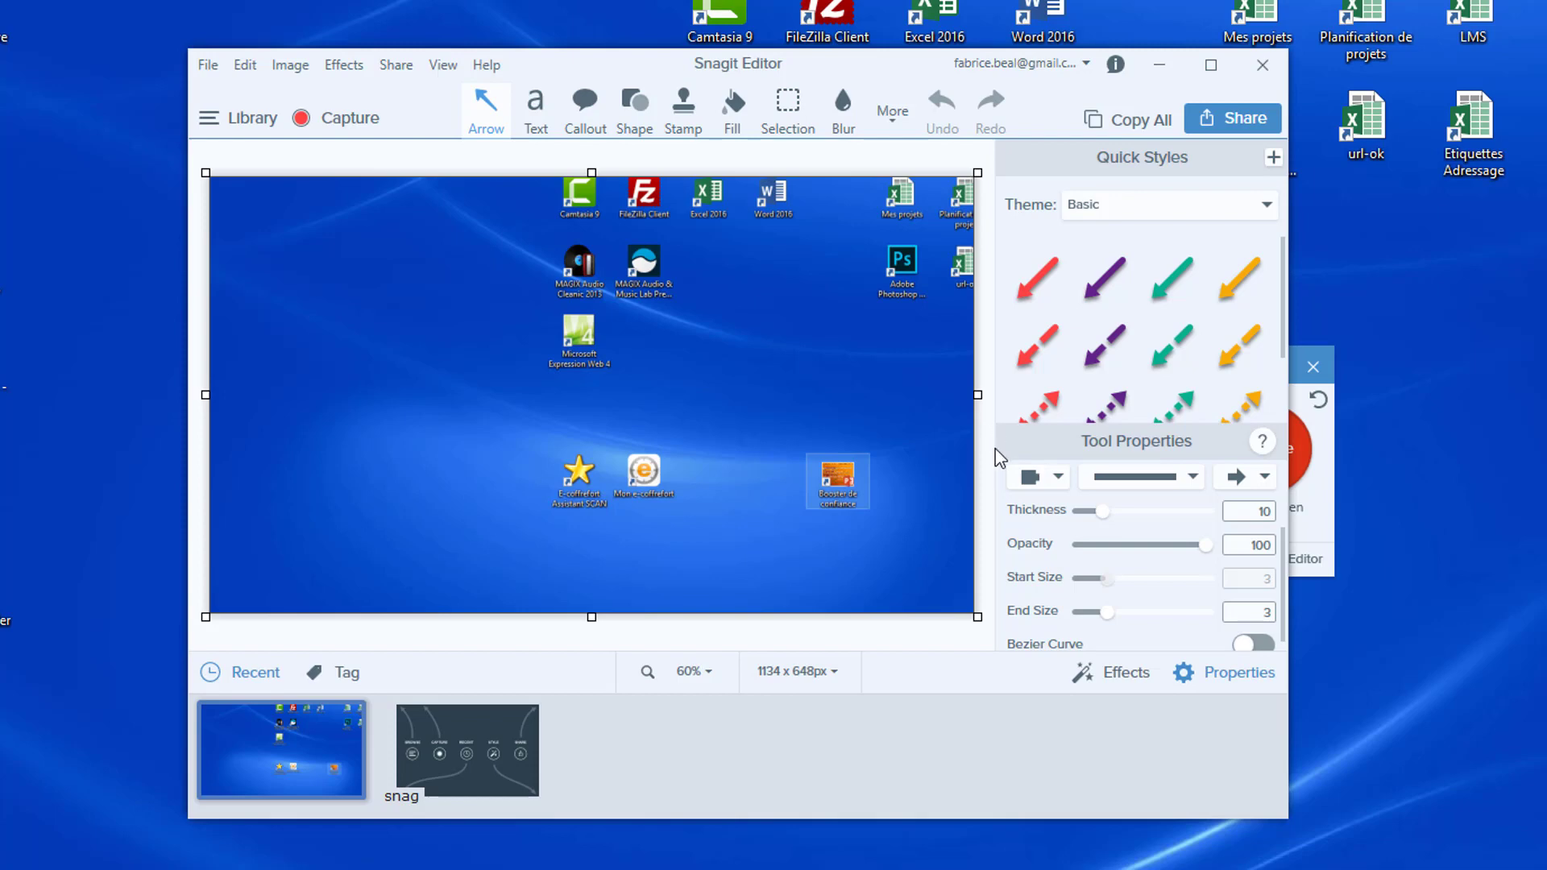
- Draw a solid red arrow on the capture pointing at the Microsoft Expression Web 4 icon
left_click(1037, 276)
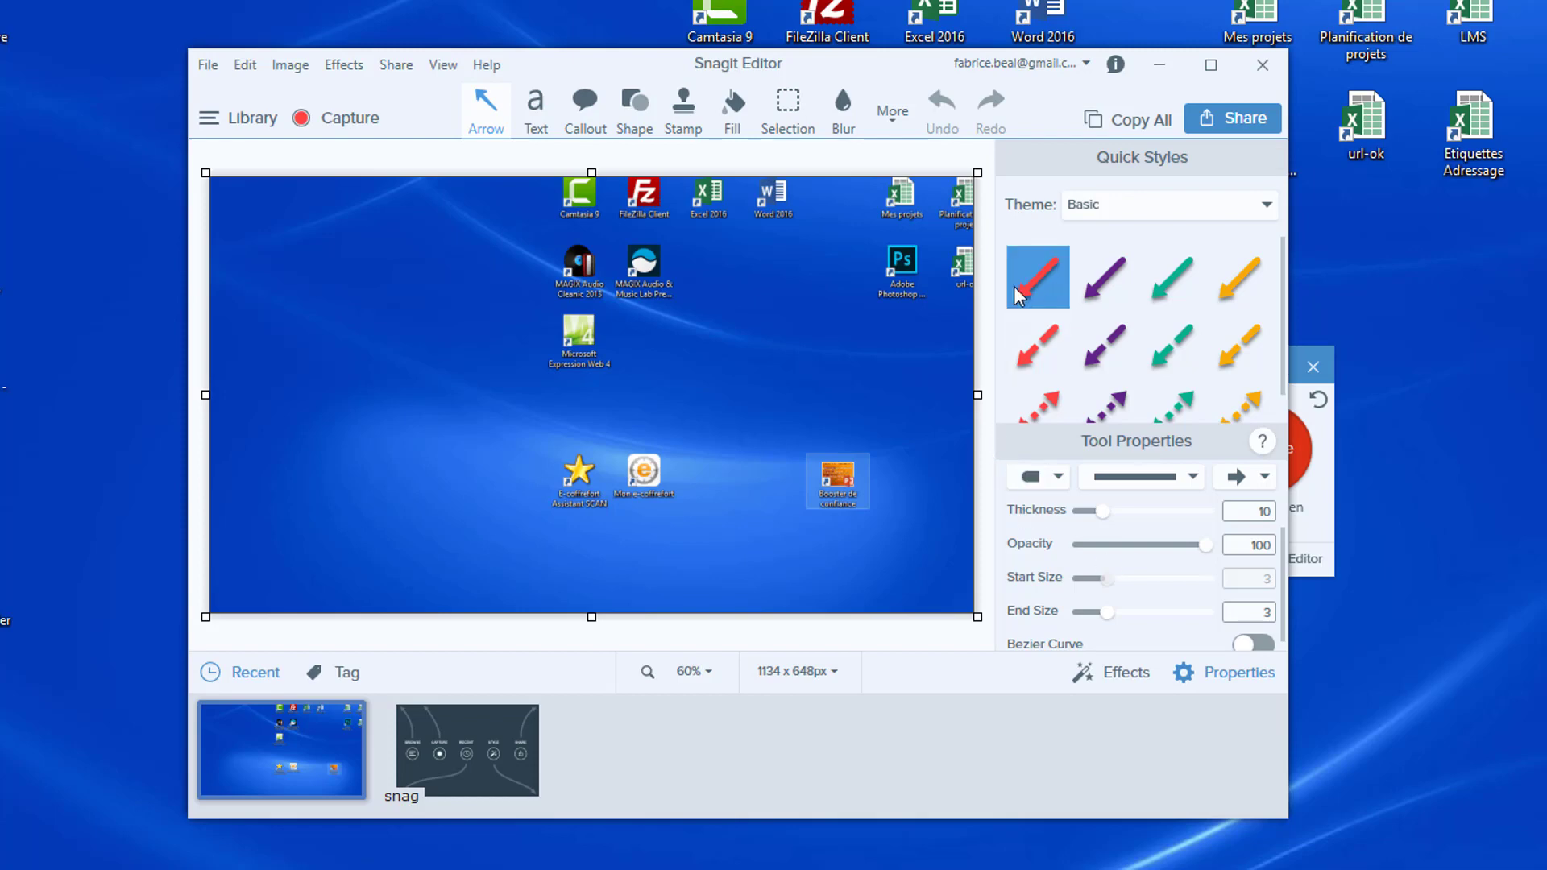
left_click(1117, 298)
left_click(1214, 299)
left_click(1180, 296)
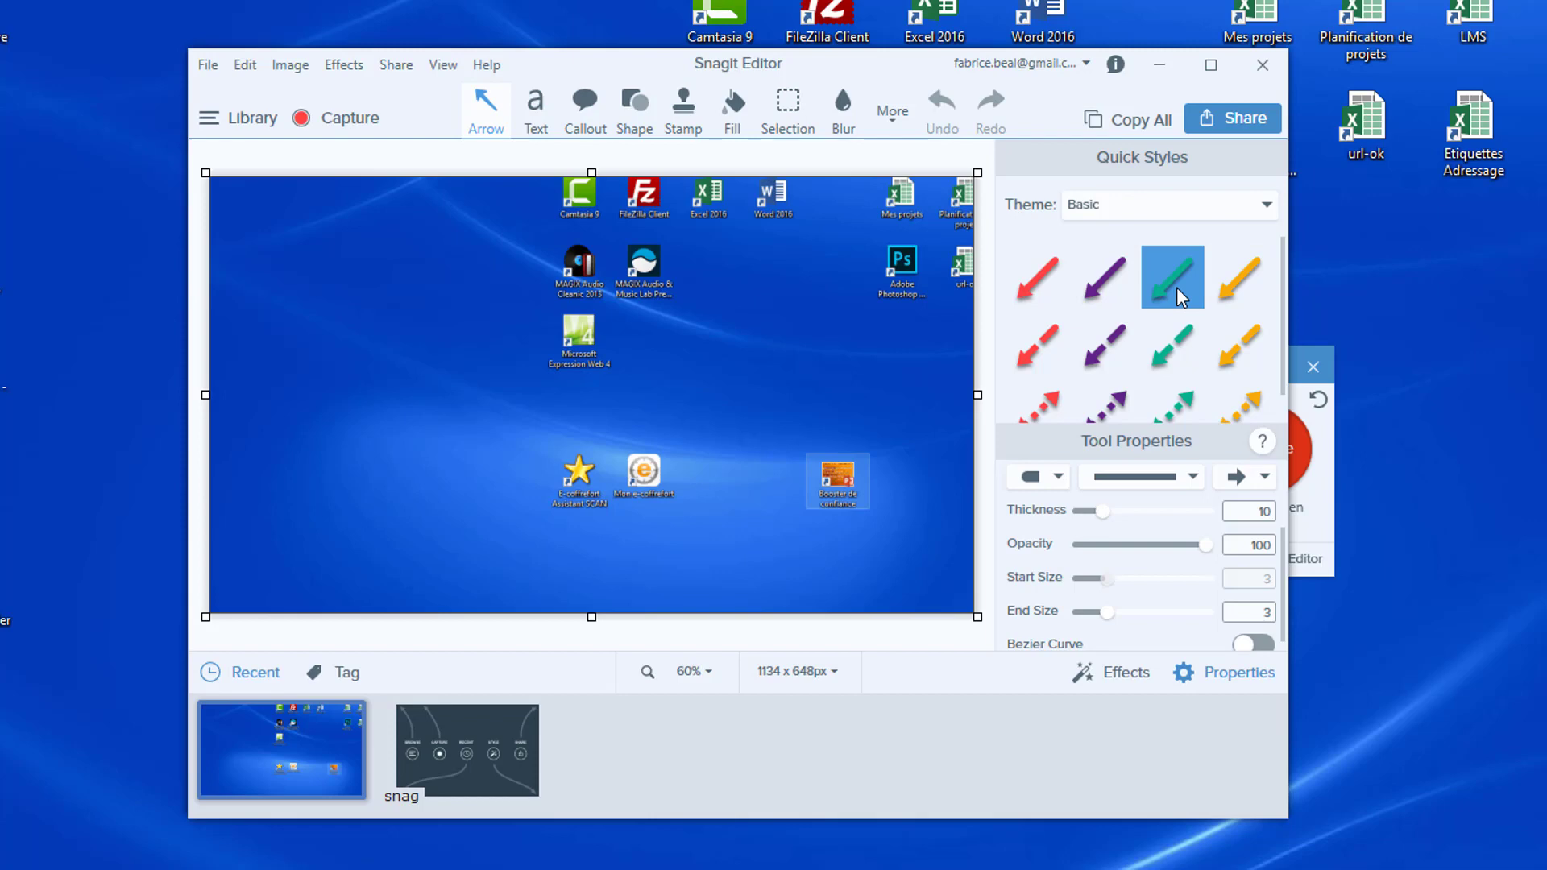
left_click(1041, 286)
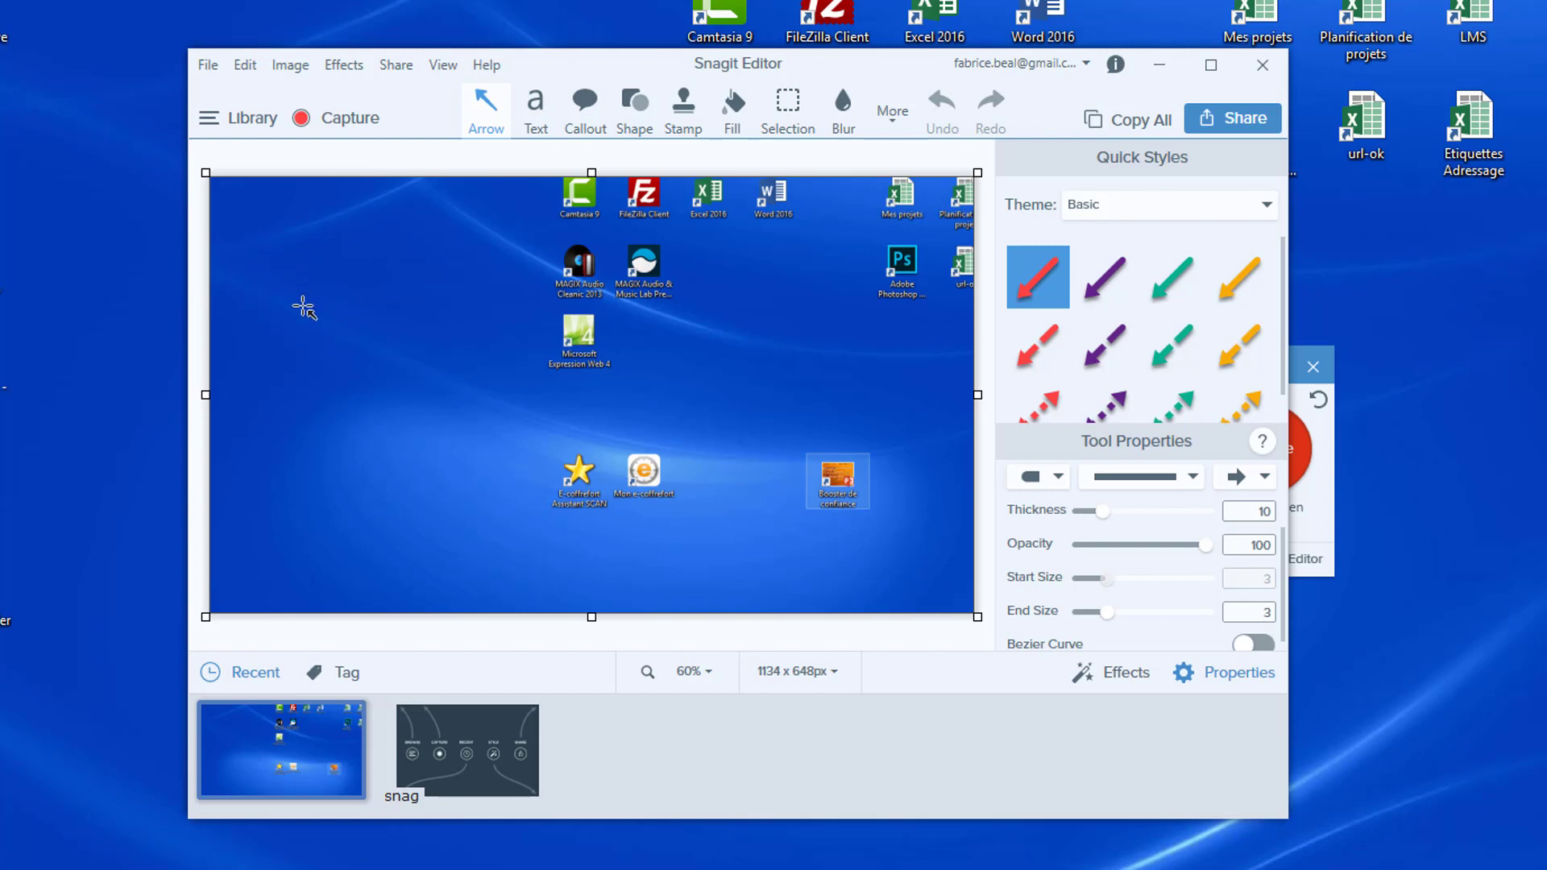
mouse_move(303, 307)
left_mouse_down()
mouse_move(444, 307)
mouse_move(532, 352)
left_mouse_up()
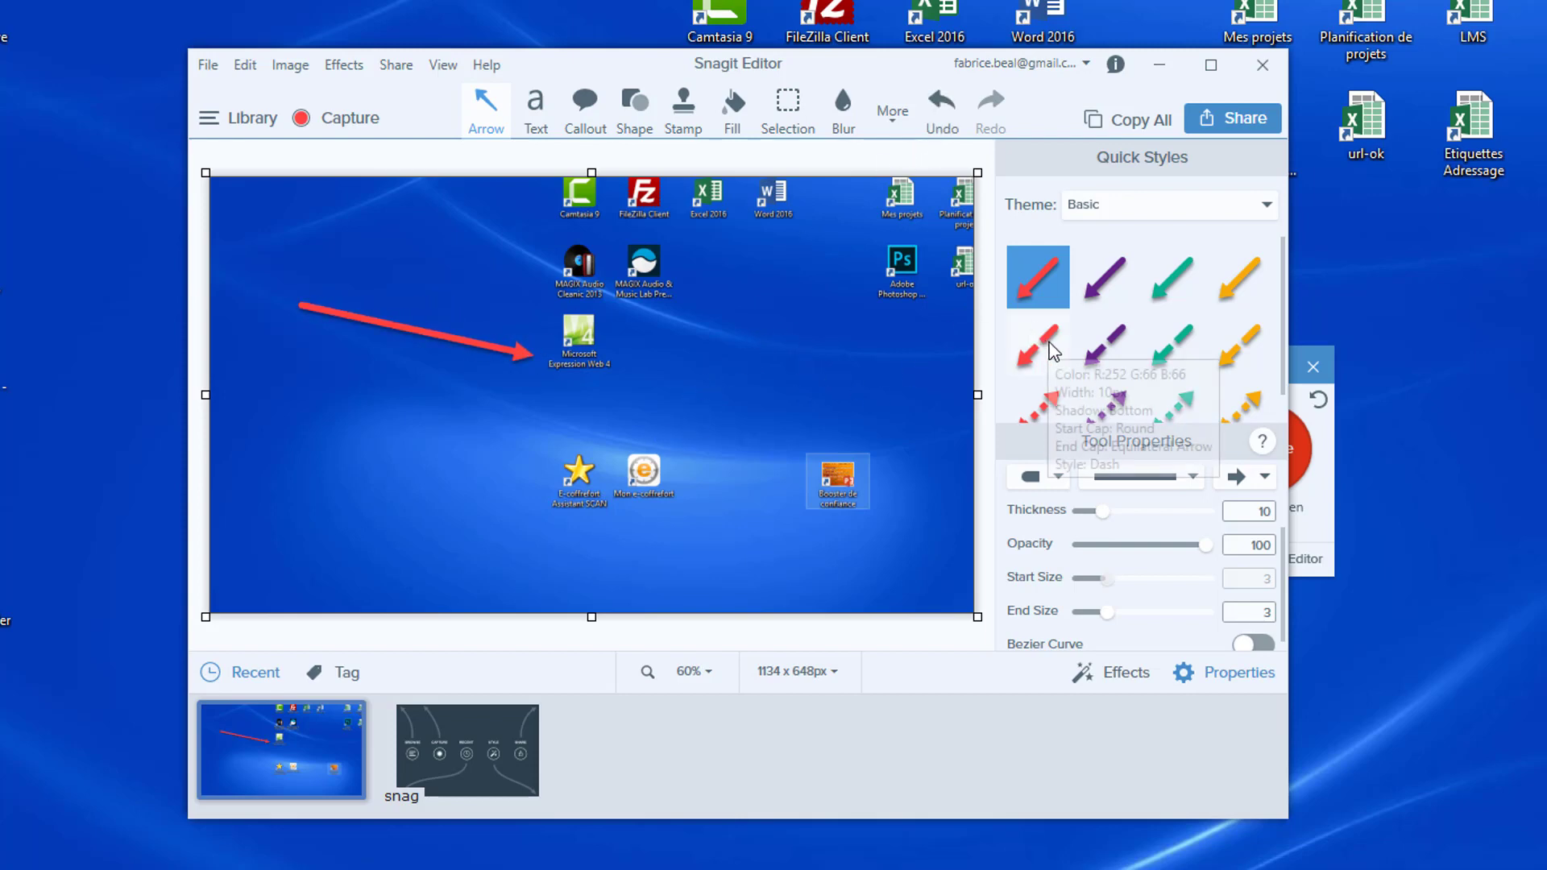
- Draw three dashed yellow arrows: two pointing upward between the icons, and one toward the E-coffrefort Assistant SCAN icon
left_click(1239, 344)
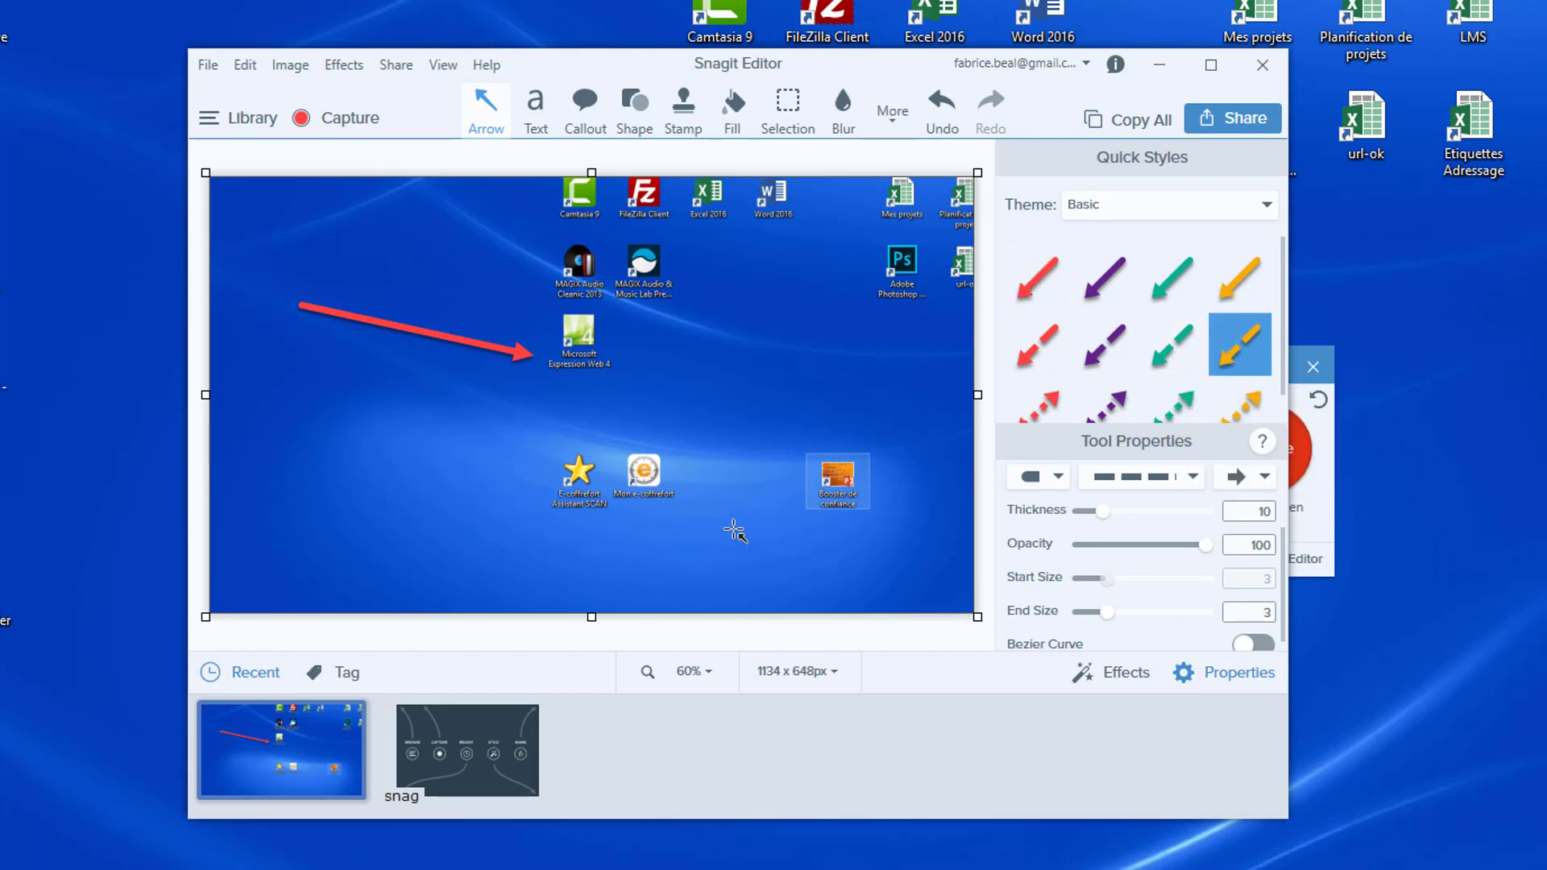
left_click_drag(733, 563, 731, 333)
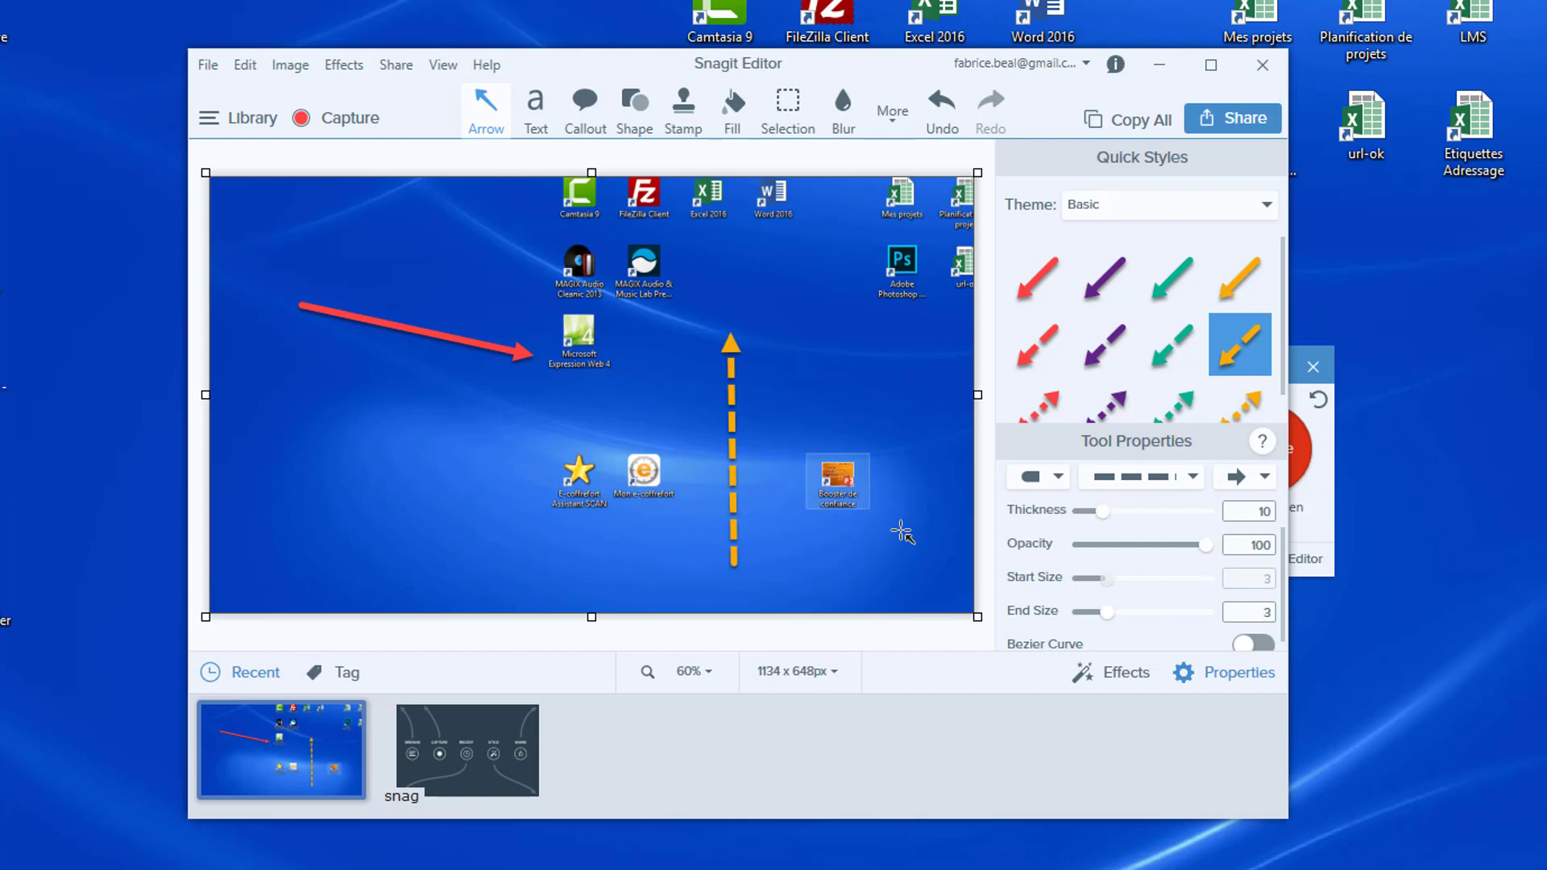
left_click_drag(902, 528, 812, 278)
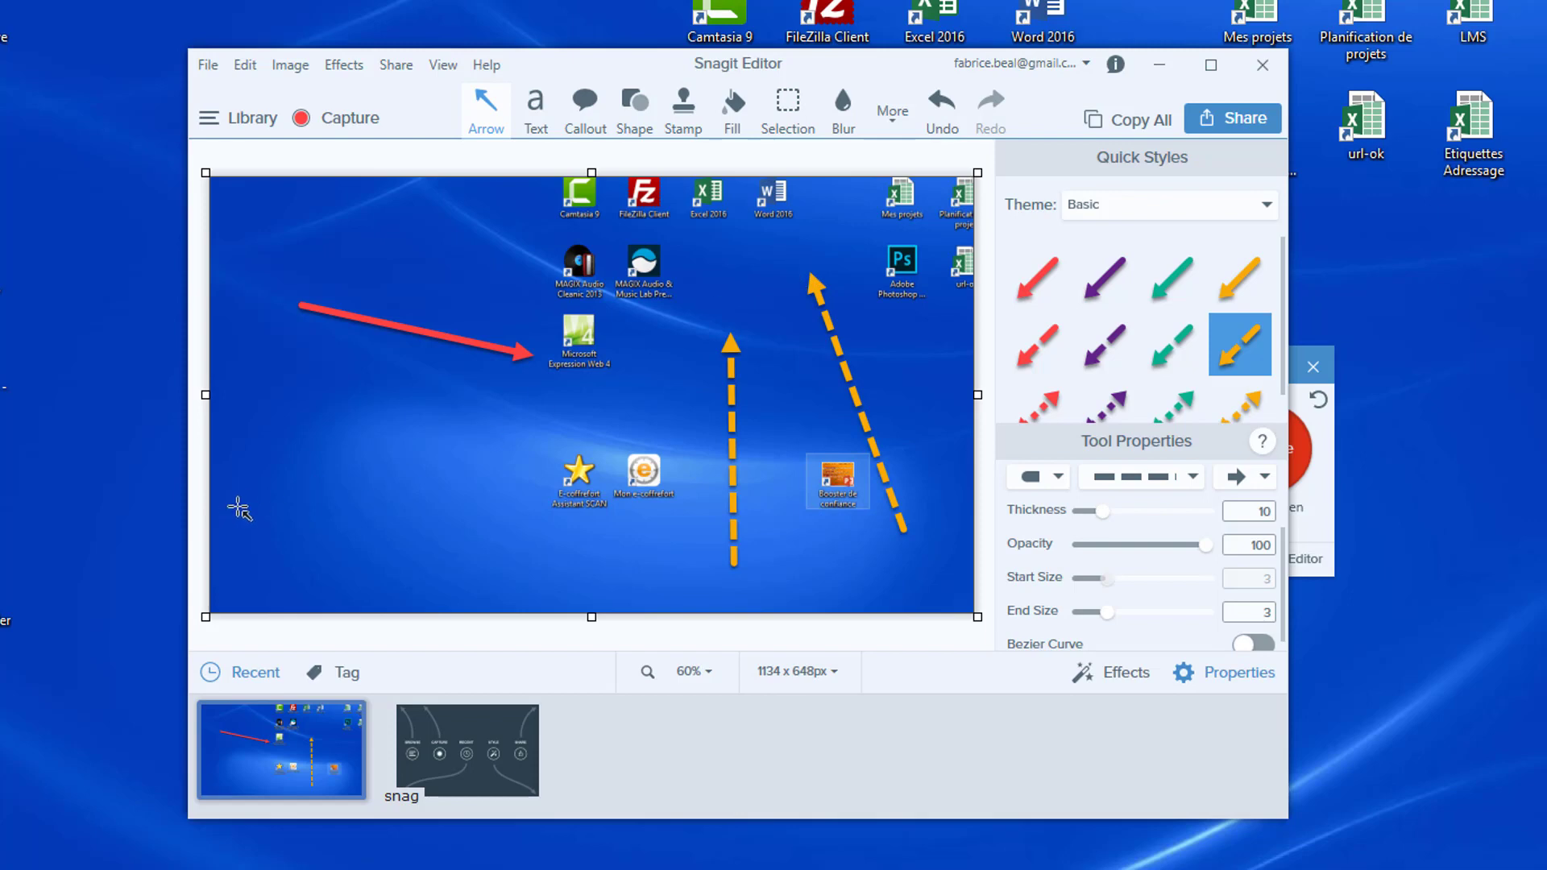
left_click_drag(311, 494, 566, 444)
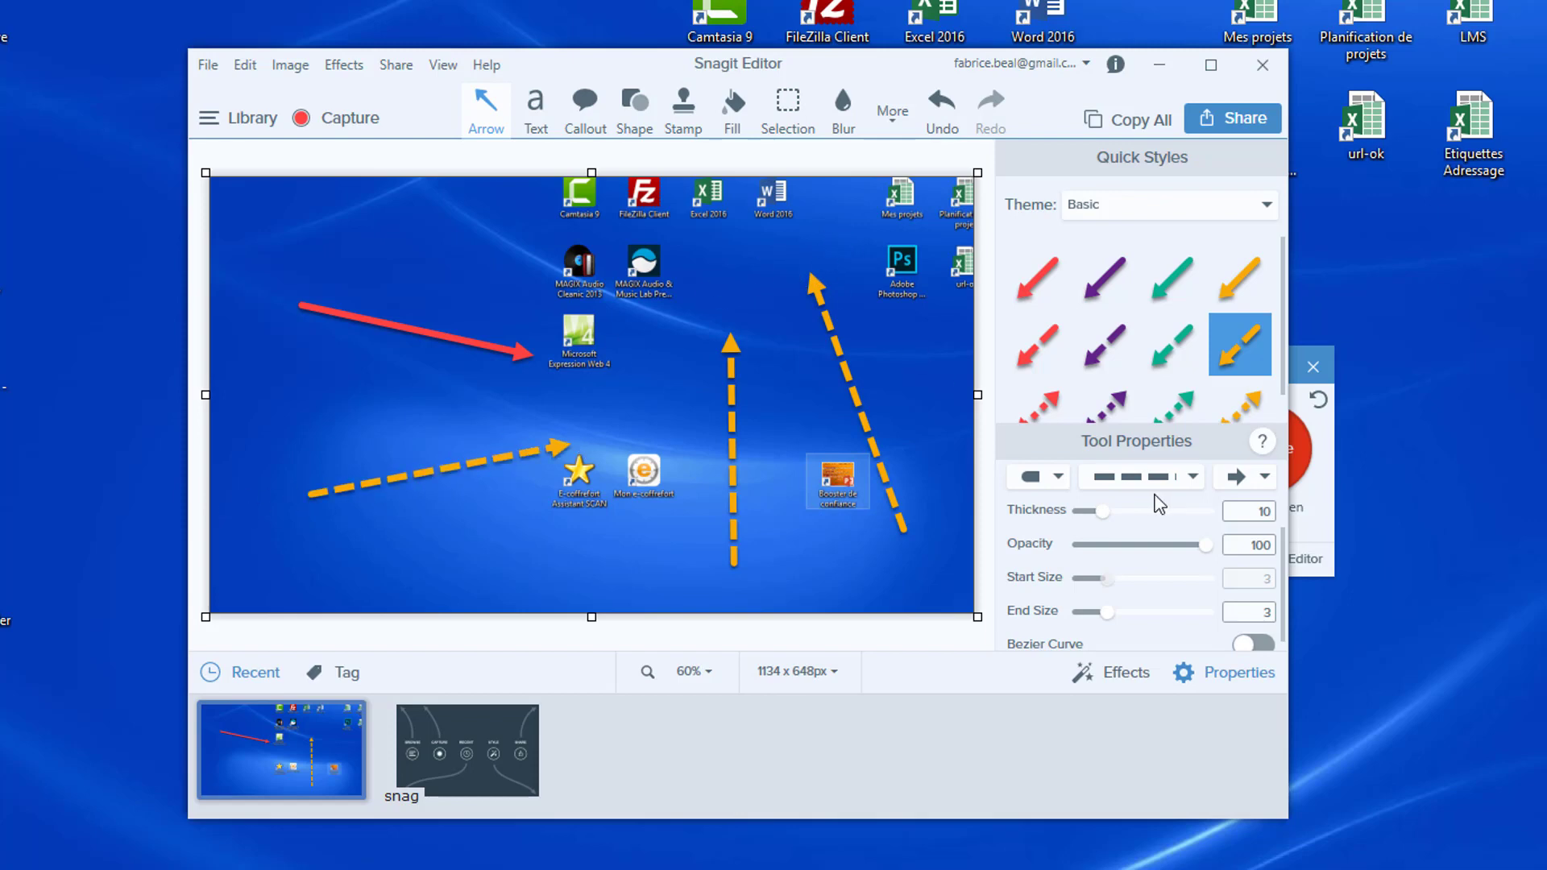
- Add the red Arial 24 text "J'écris mon texte" above the red arrow
left_click(535, 103)
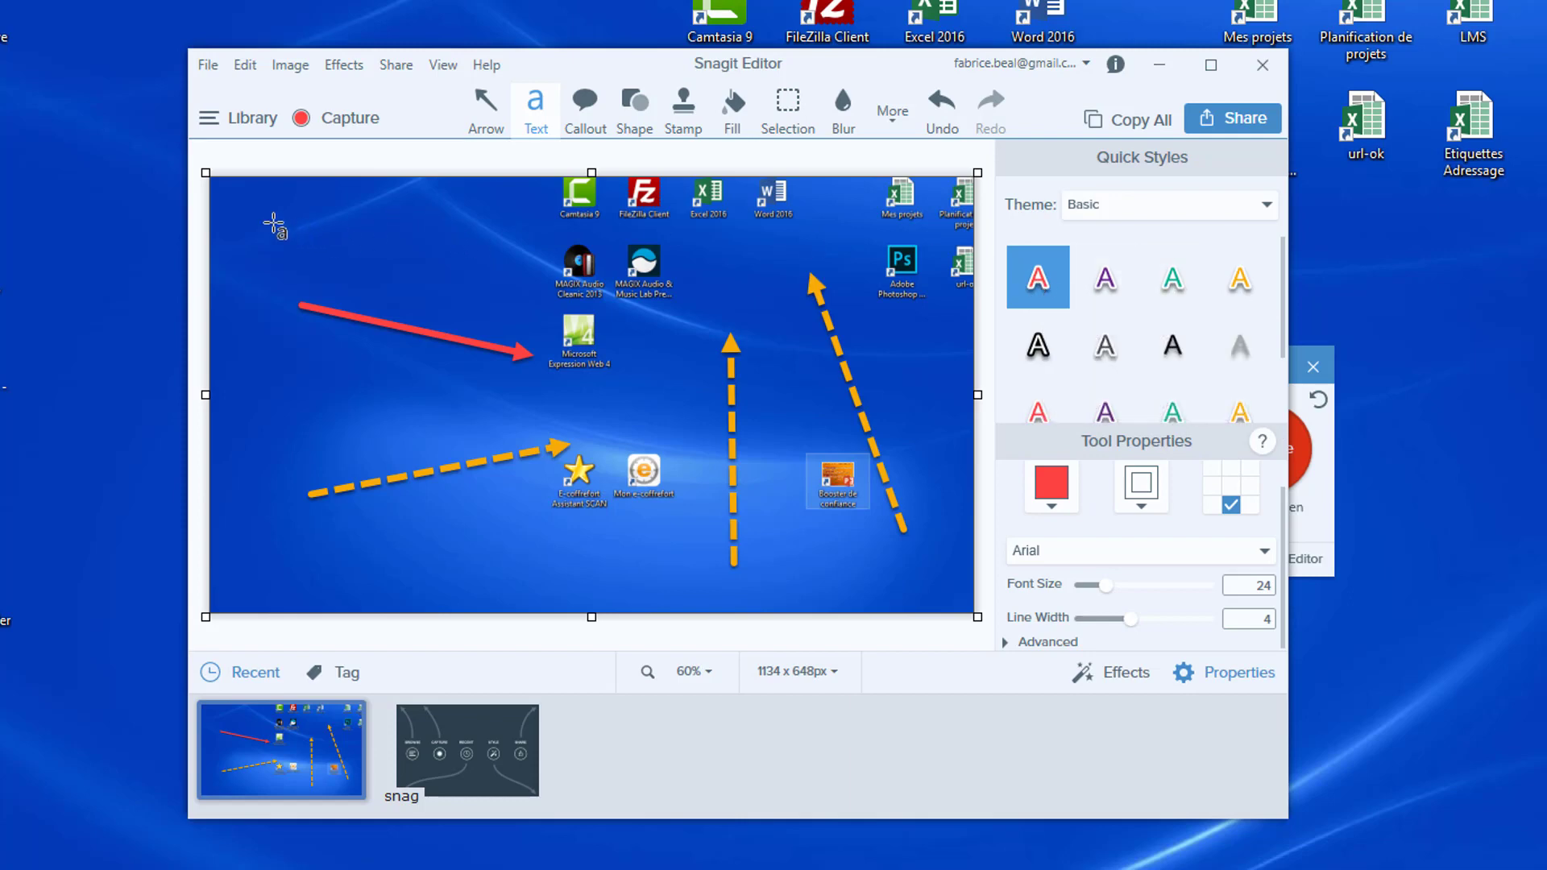
left_click_drag(273, 222, 561, 276)
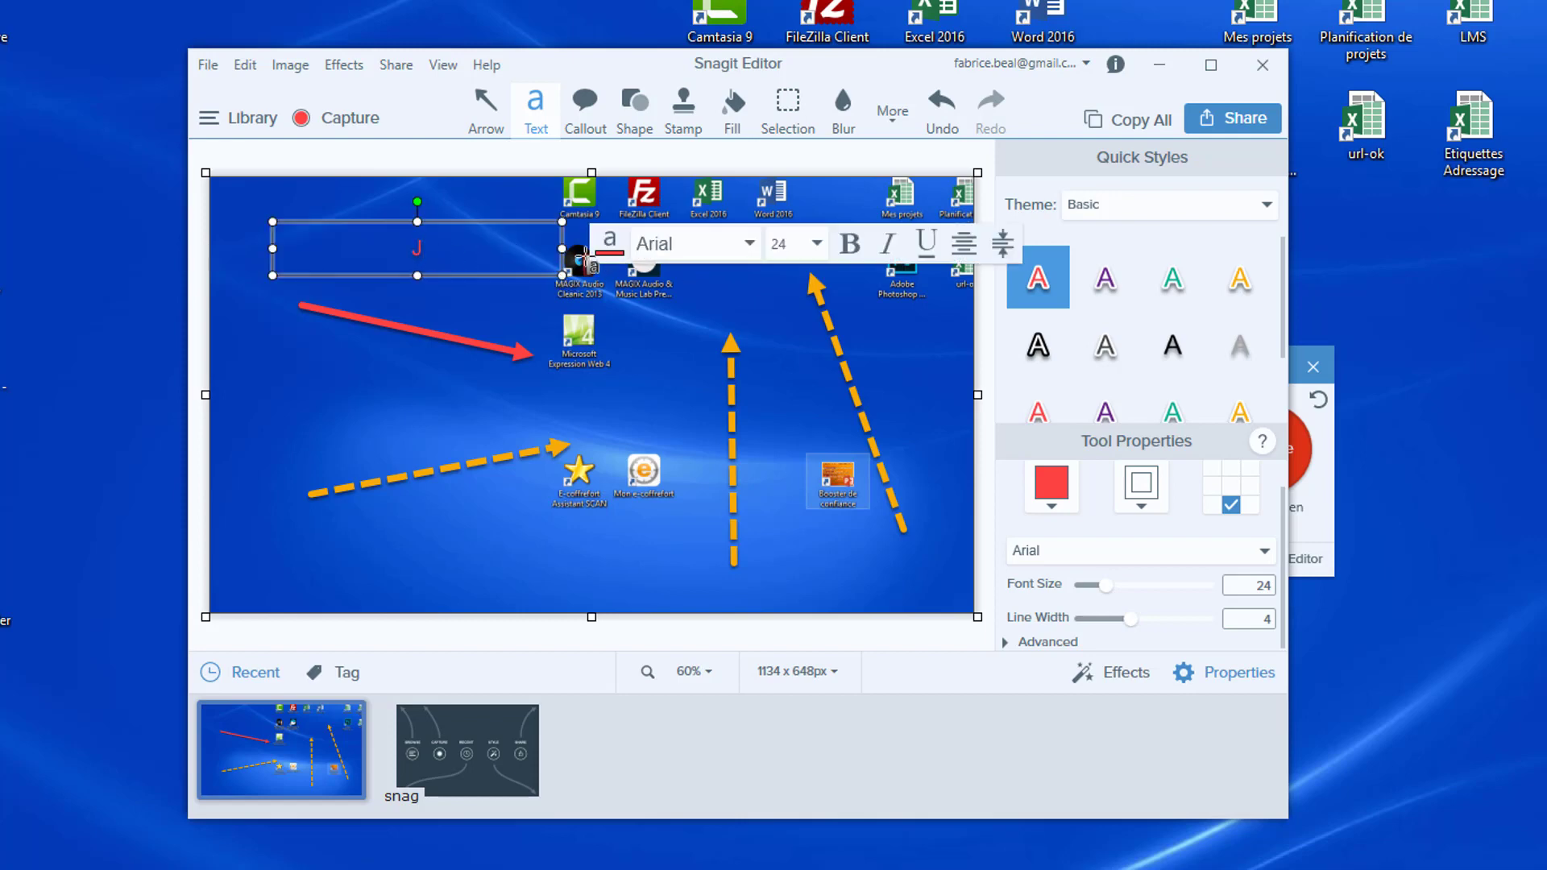
type("J'écris mon texte")
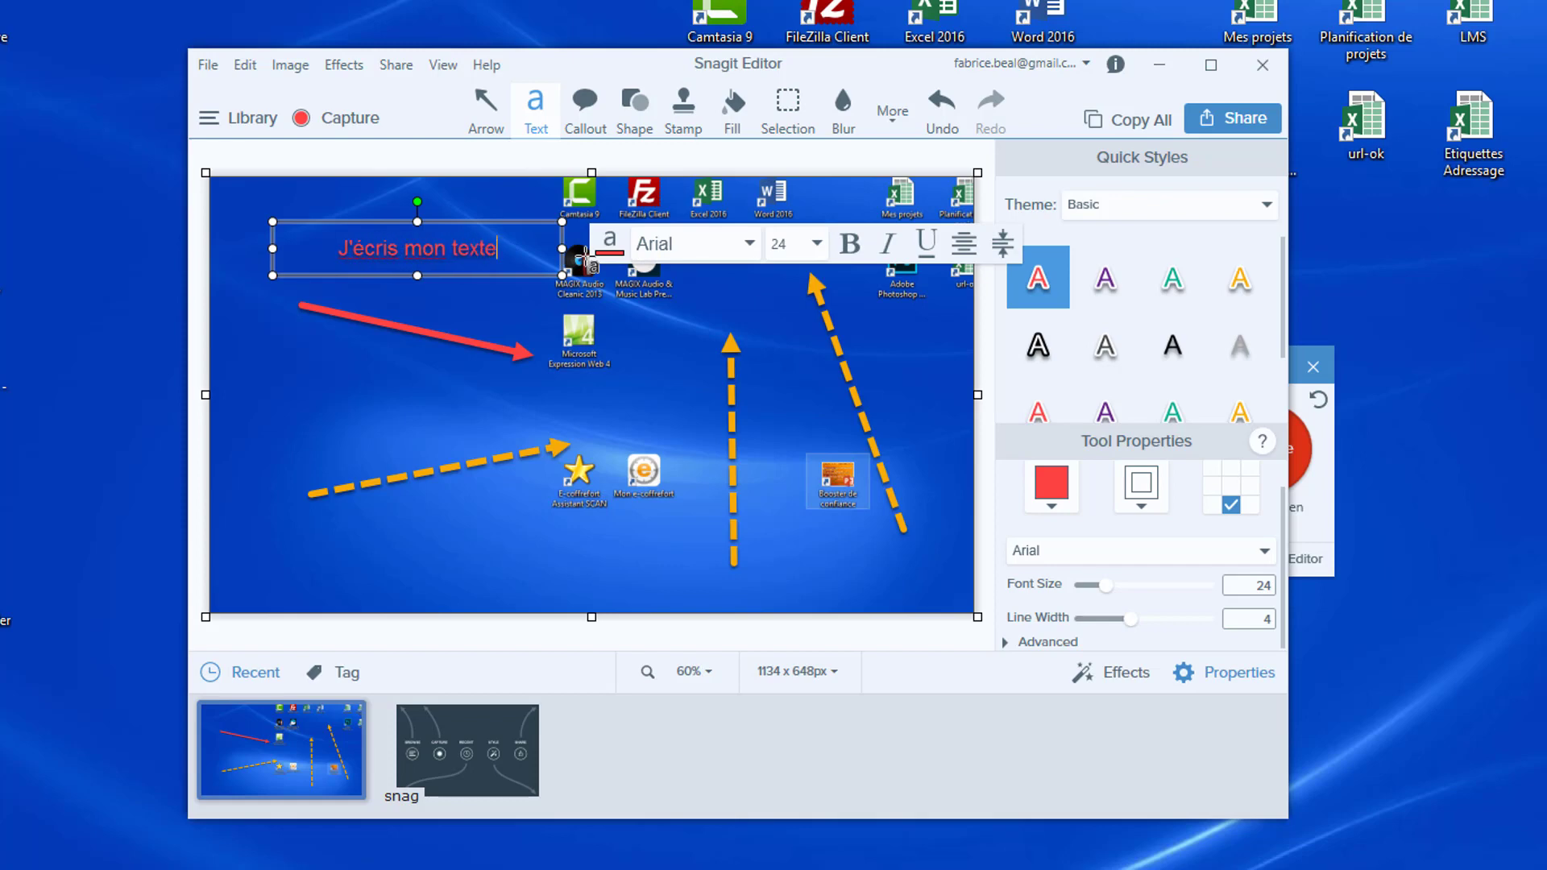
left_click(713, 382)
- Move the text below the lower-left dashed arrow and the red arrow up to the canvas's upper edge
left_click(426, 245)
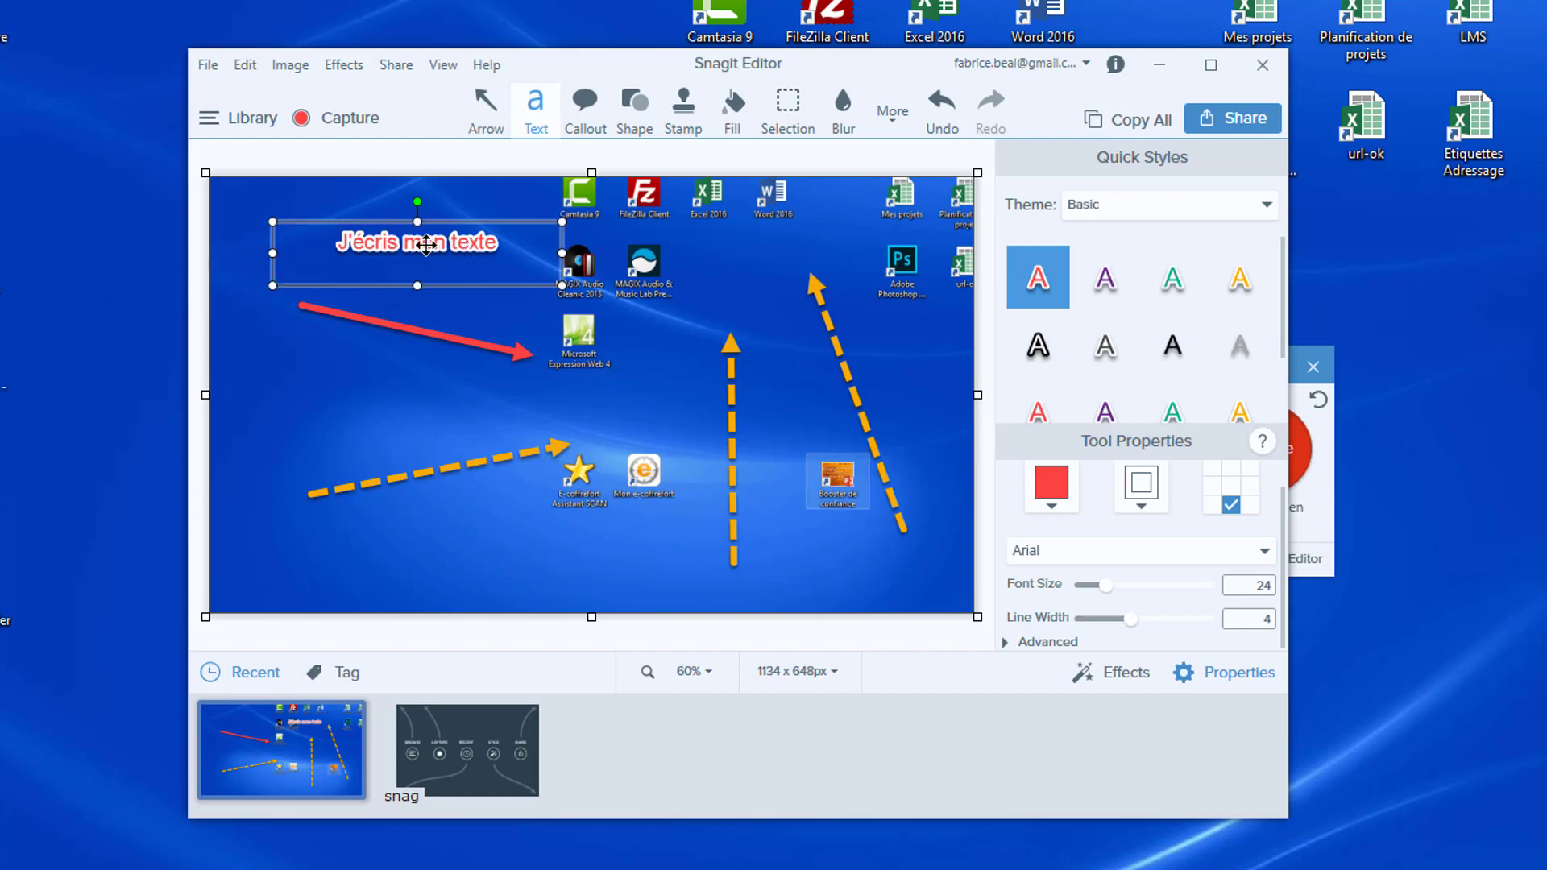
left_click_drag(407, 244, 499, 538)
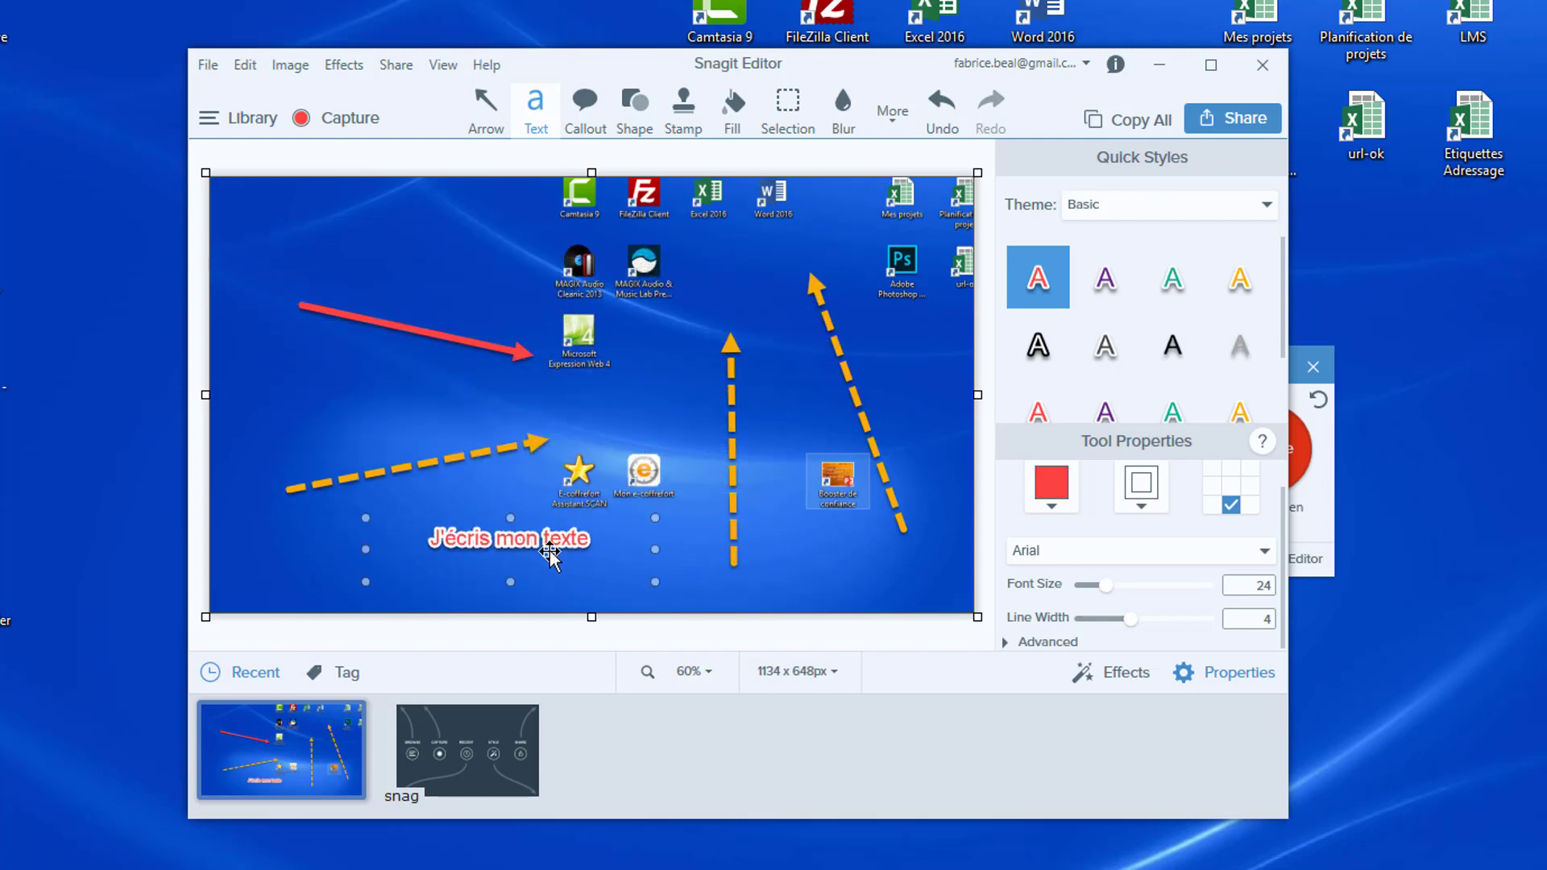
left_click(657, 516)
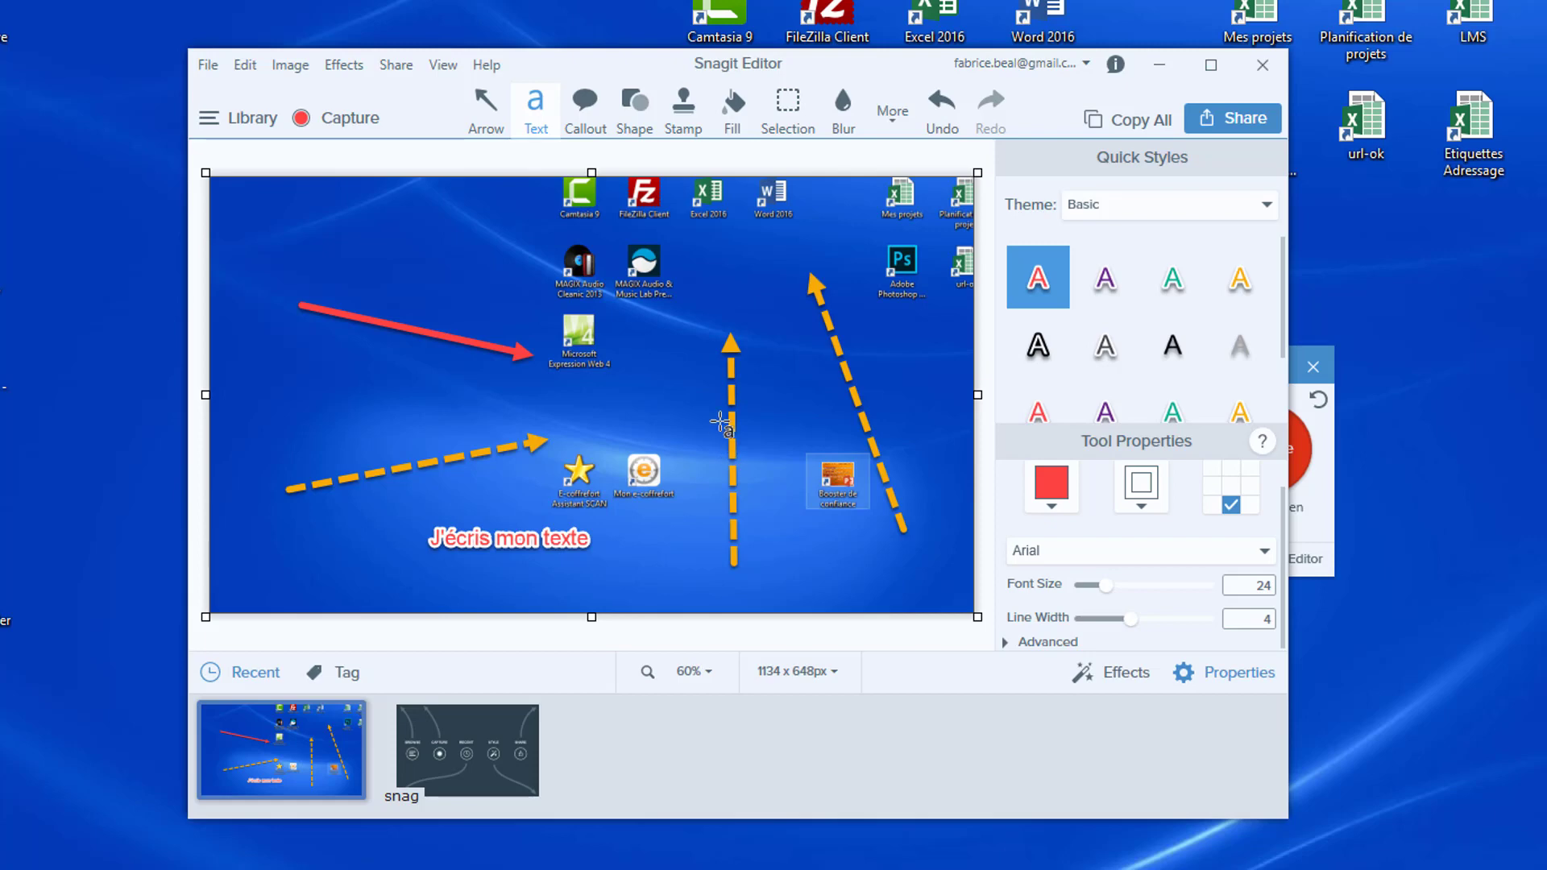
left_click(486, 104)
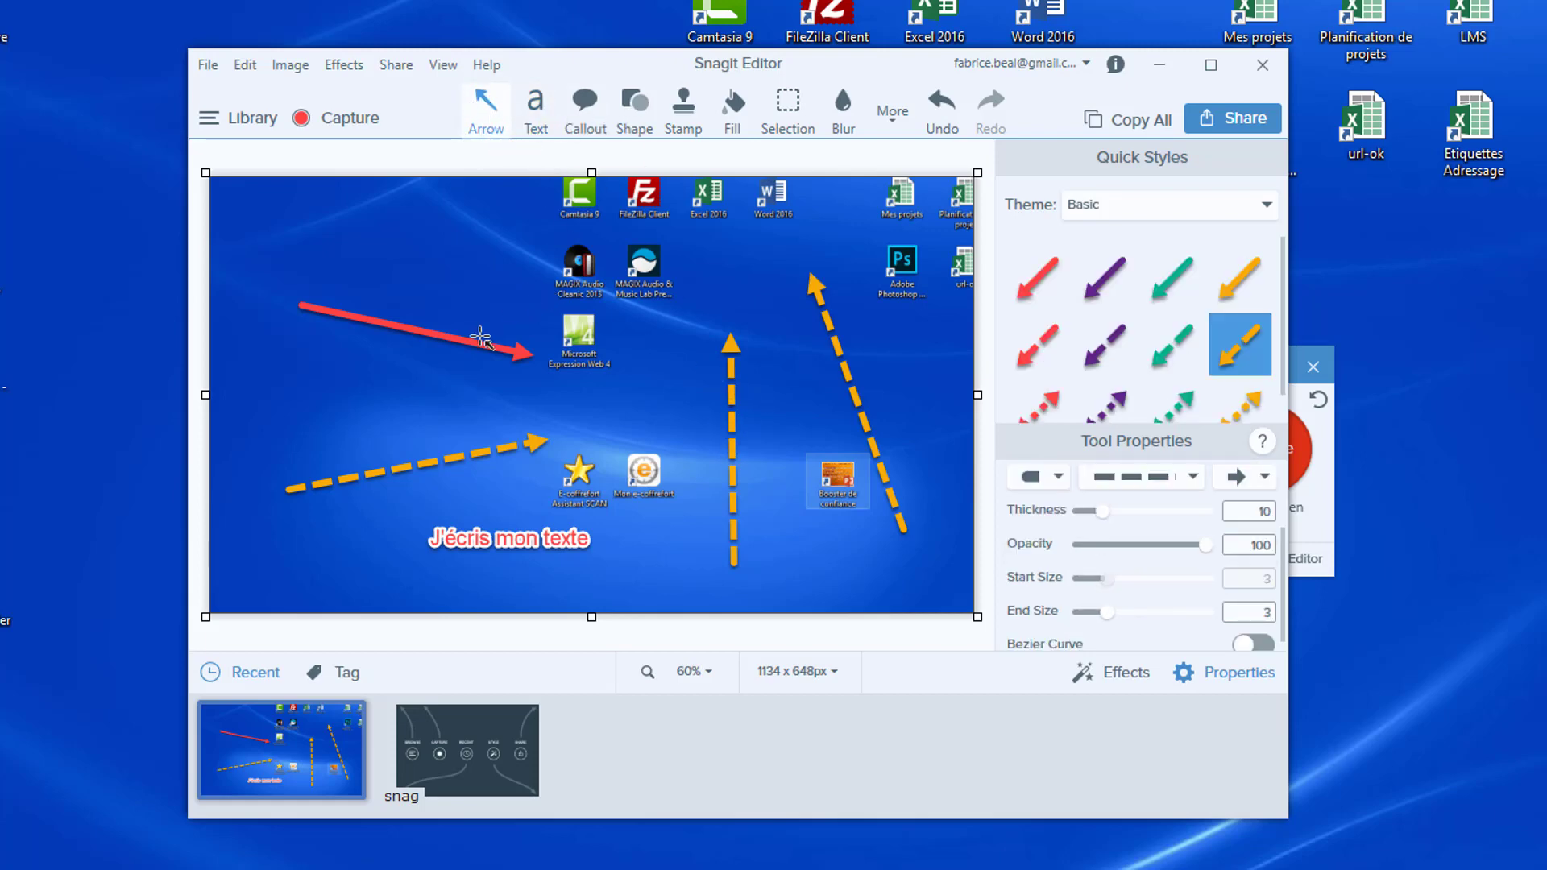
left_click_drag(477, 347, 486, 178)
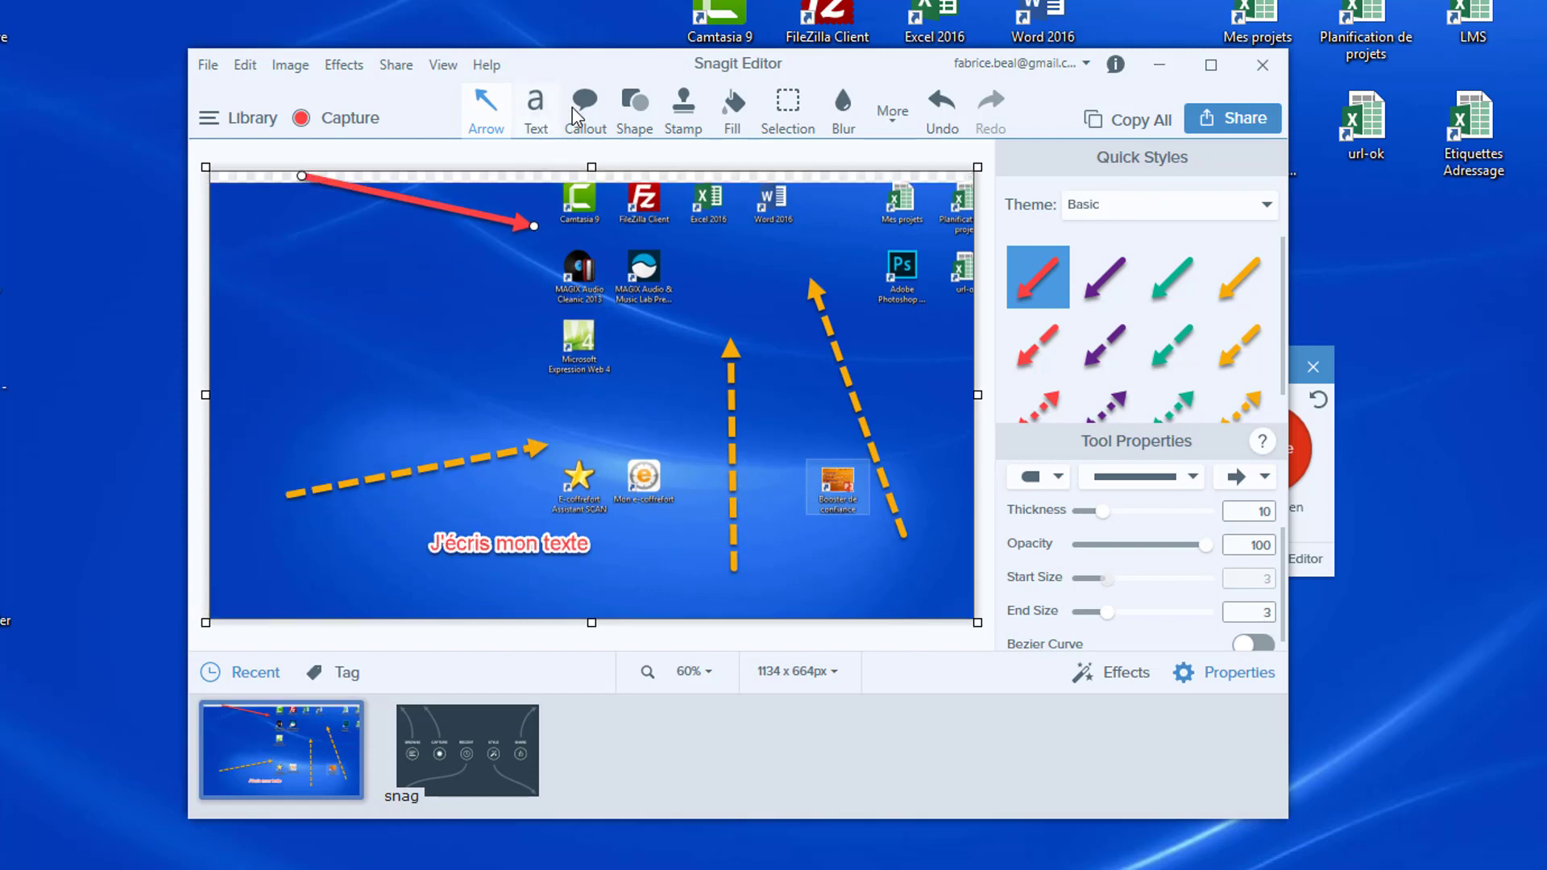
- Add a red speech-bubble callout reading "hgjkgjgjgjg" above the lower-left dashed arrow
left_click(584, 109)
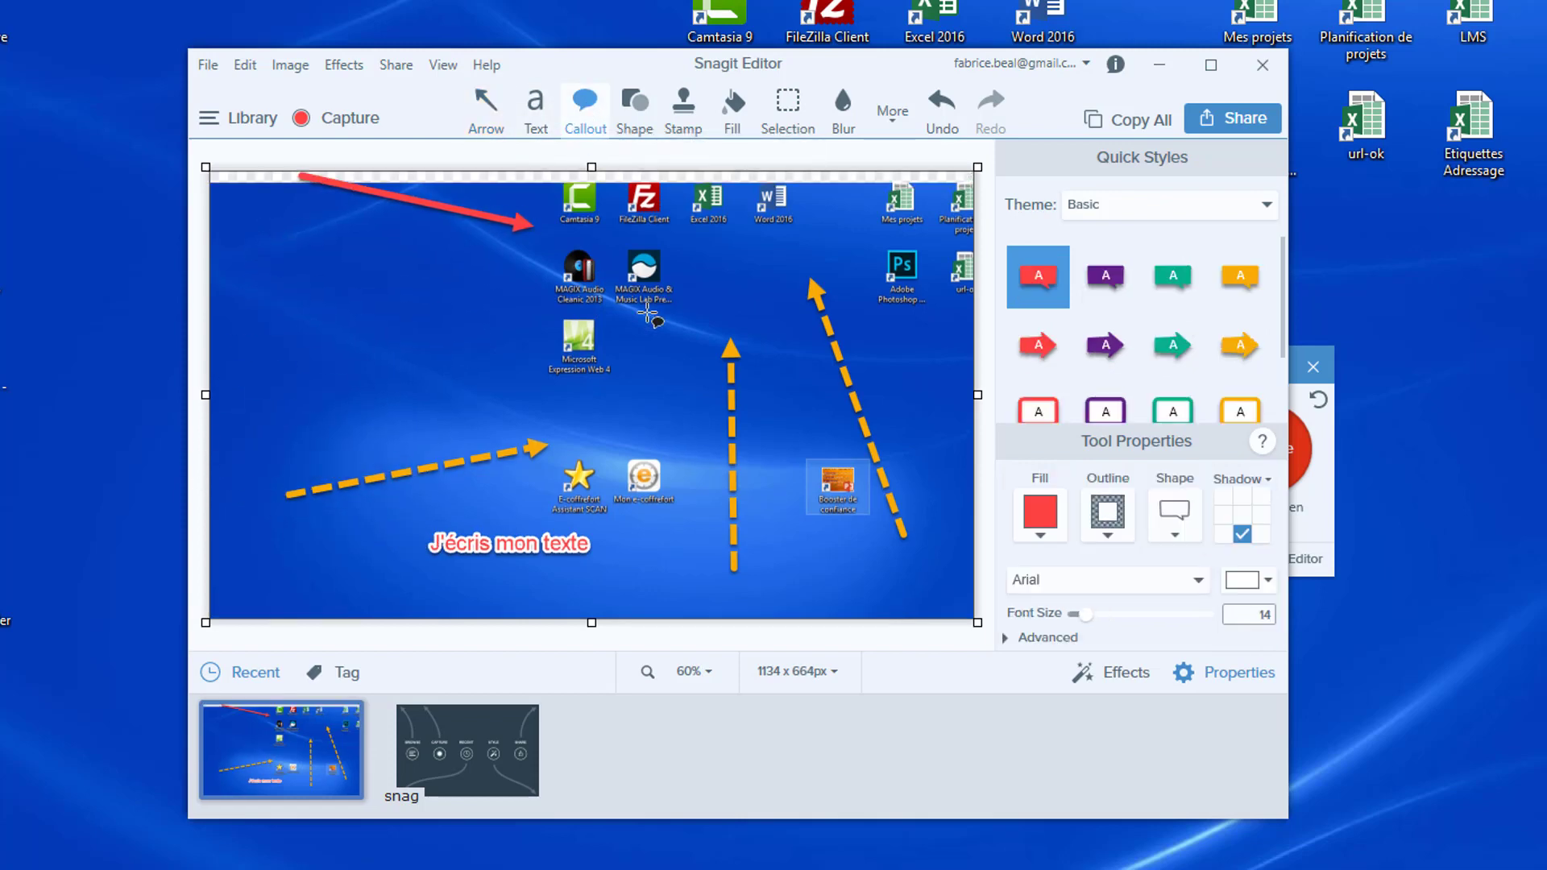
mouse_move(294, 306)
left_mouse_down()
mouse_move(459, 331)
mouse_move(477, 397)
left_mouse_up()
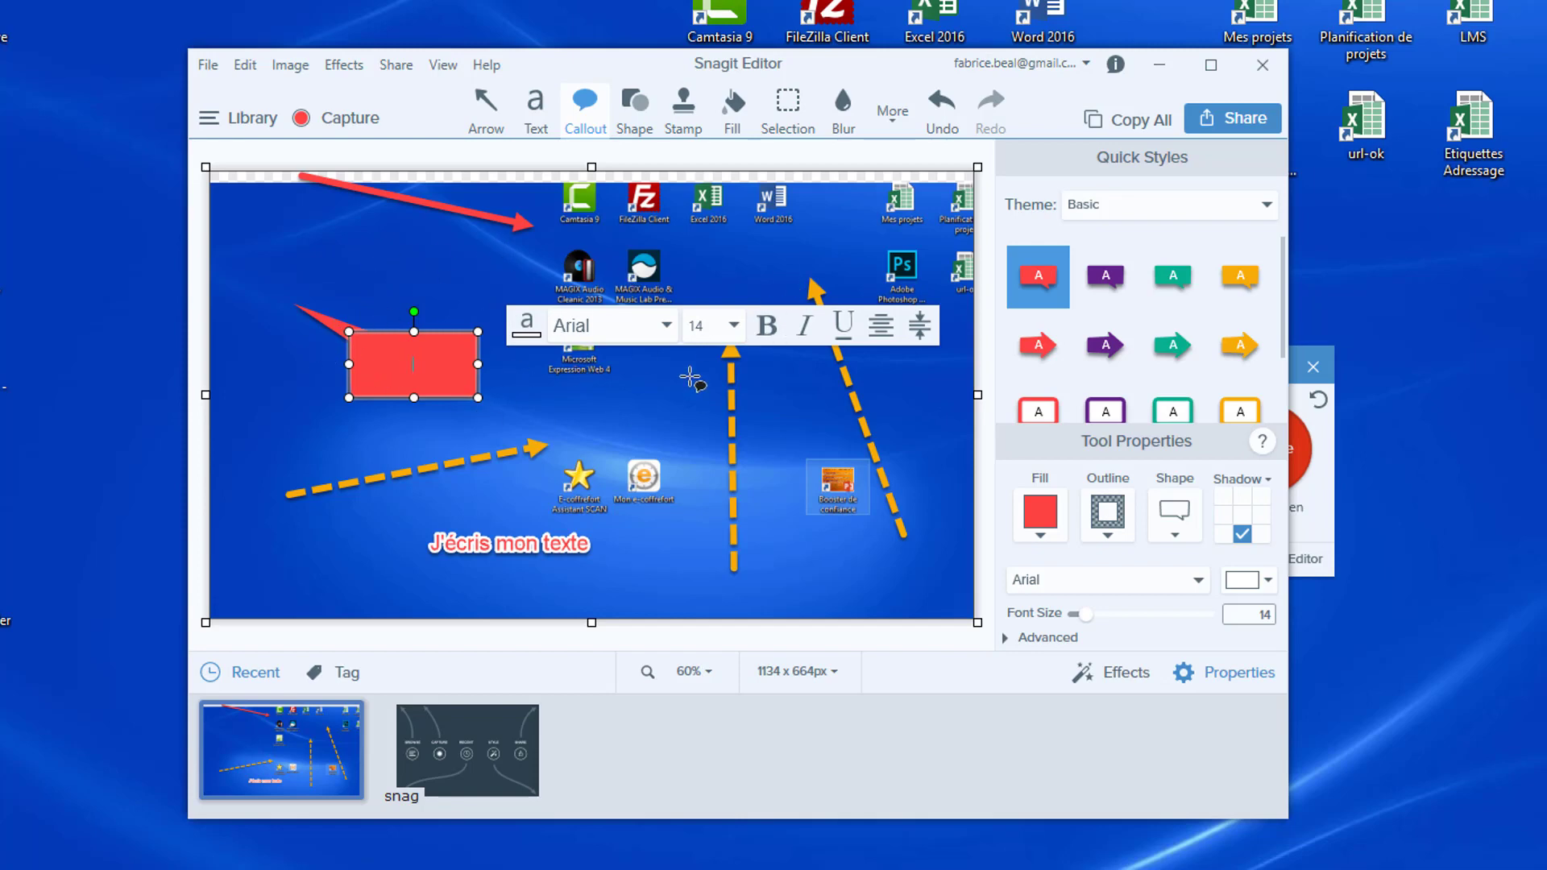
type("hgjkgjgjgjg")
key("ctrl+z")
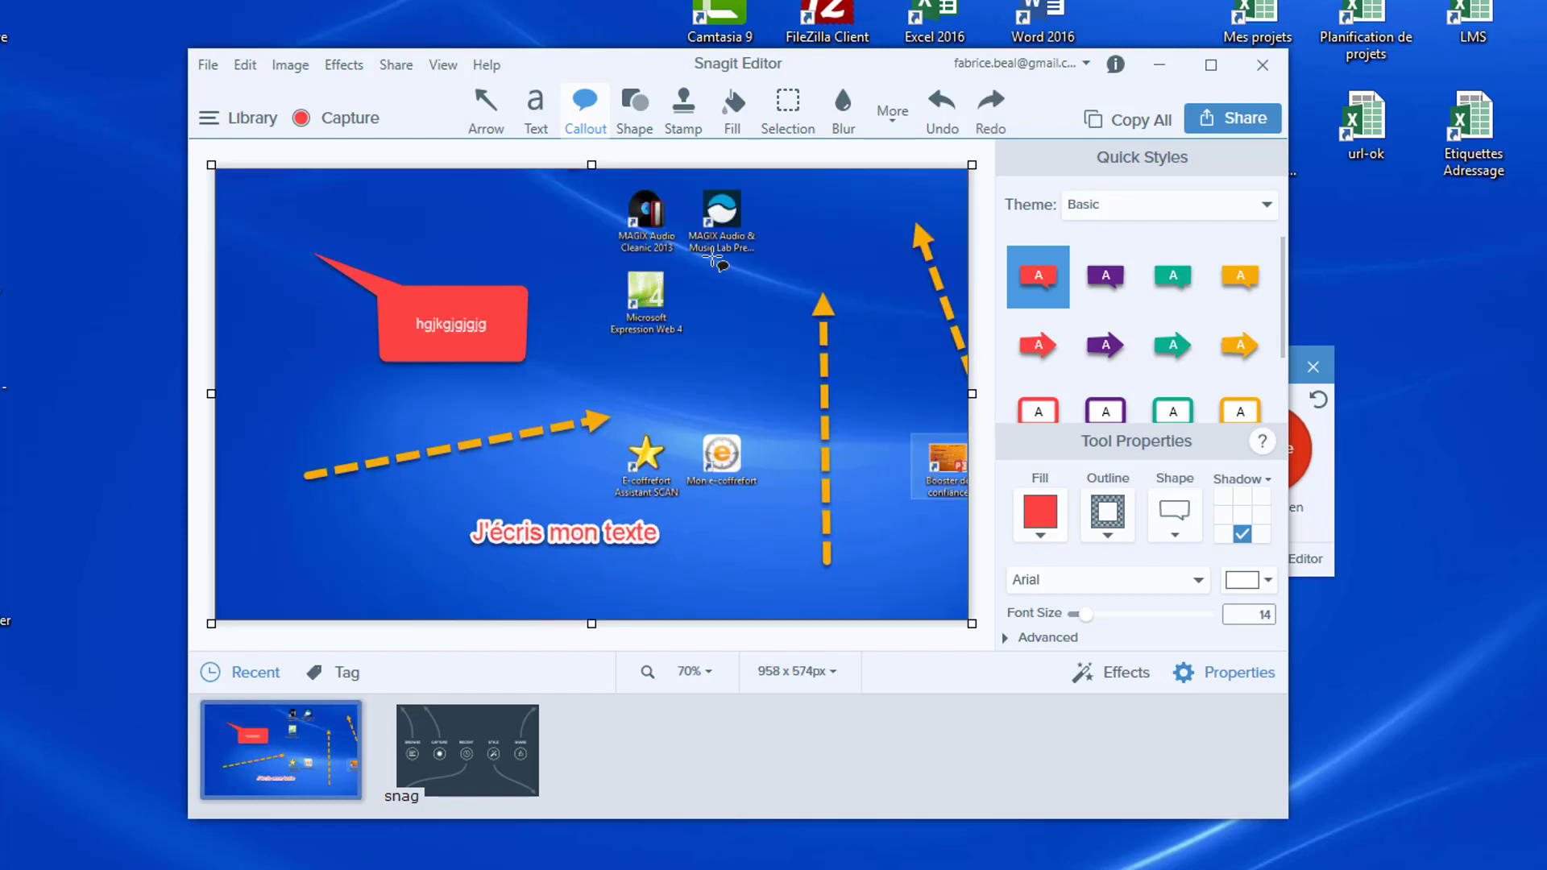
- View the annotated capture among the library's images, and display the sharing destinations available for it in the editor
left_click(234, 120)
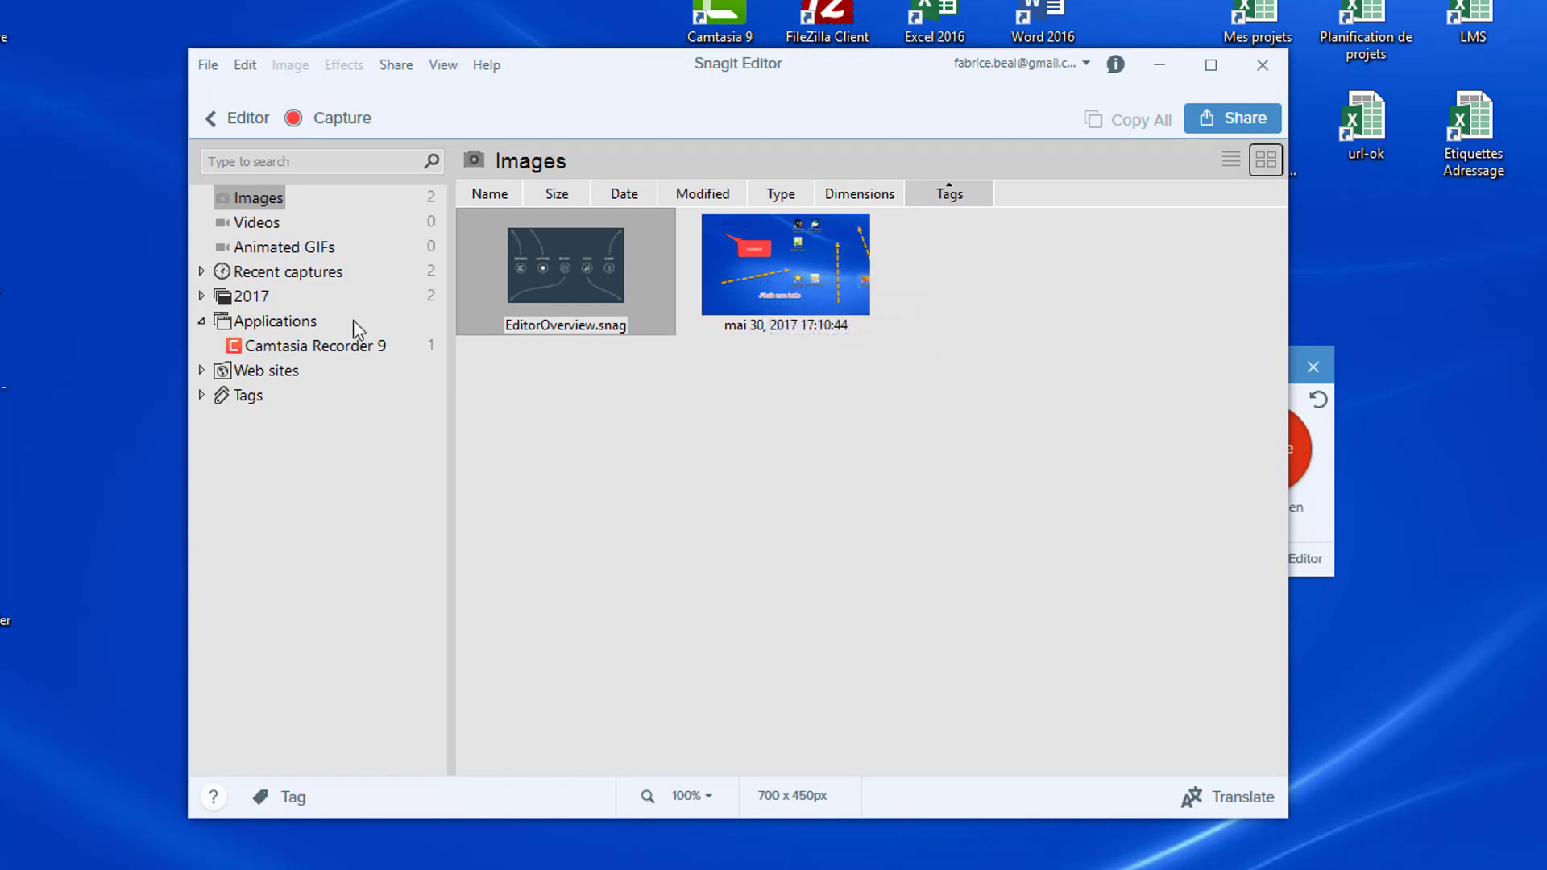
left_click(791, 295)
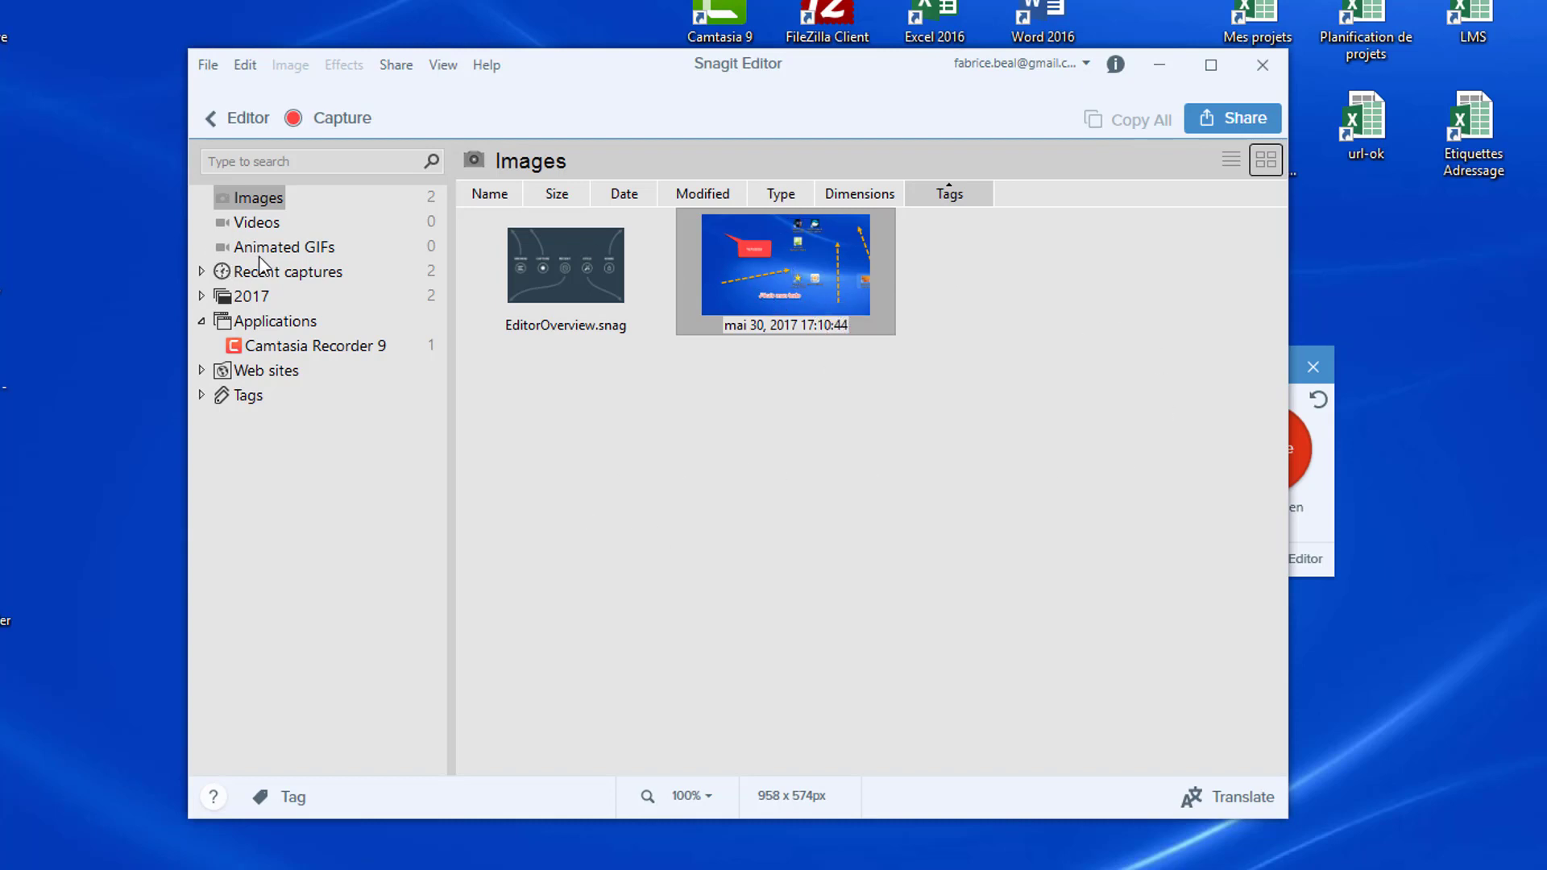
left_click(244, 123)
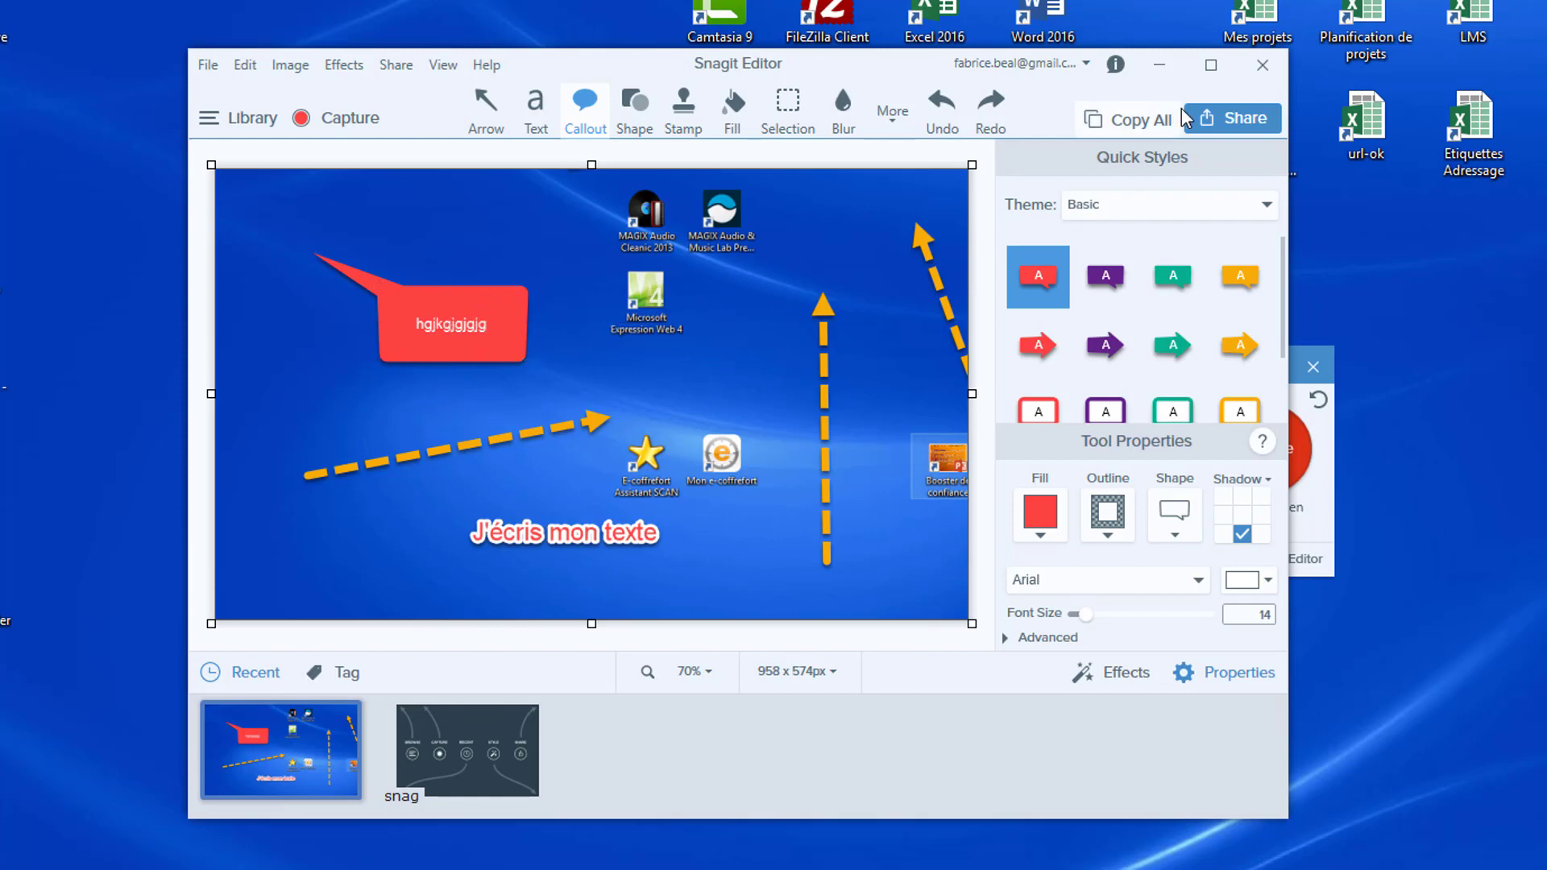
left_click(1244, 120)
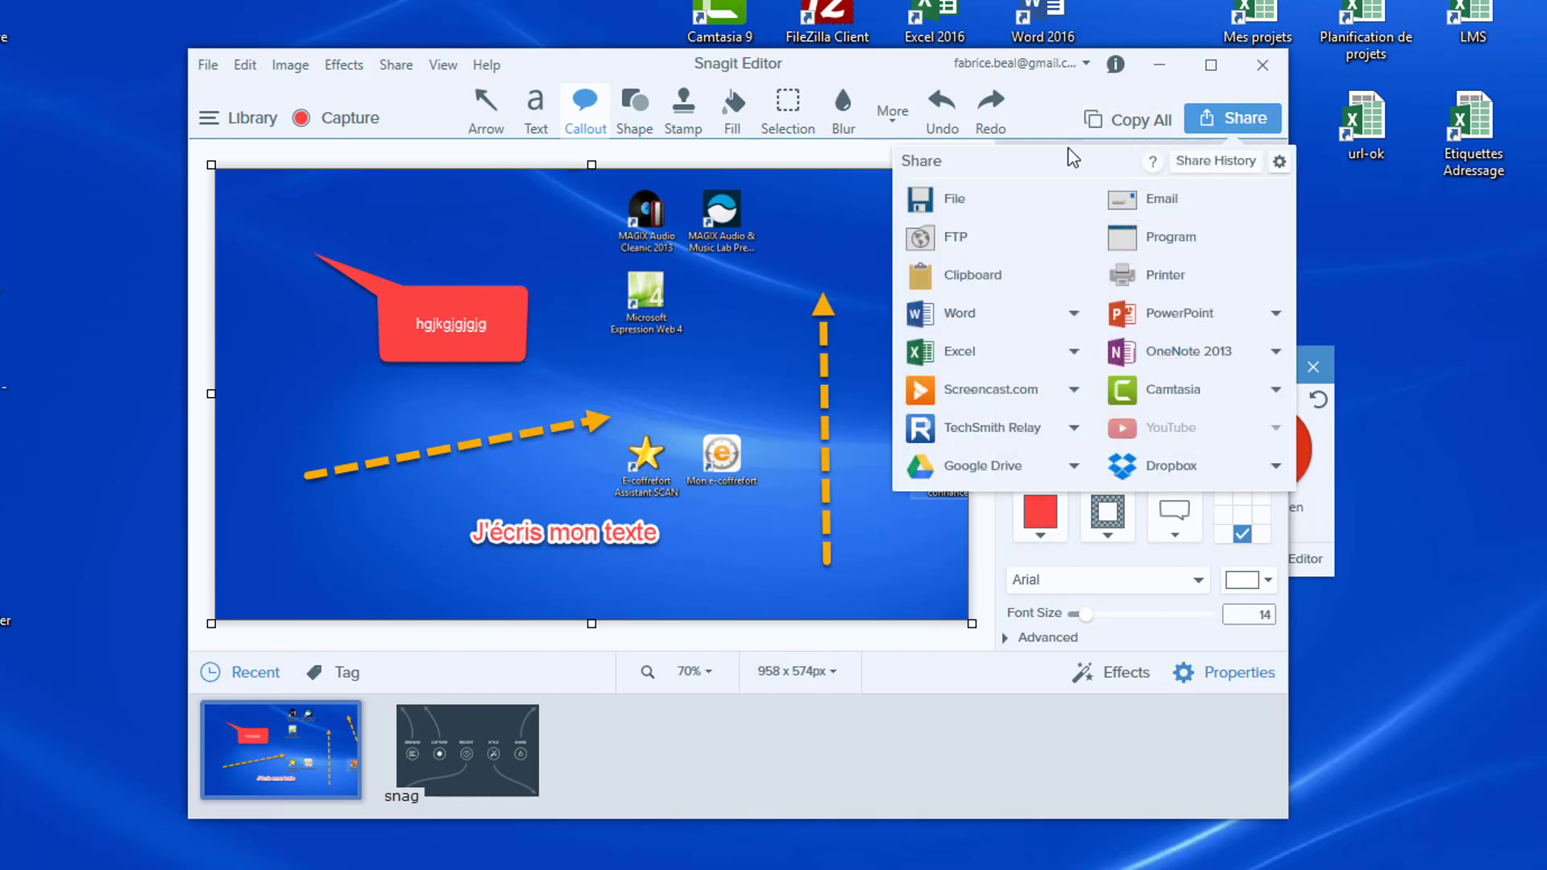
- Save the annotated capture to a file as the PNG image "test" in the Snagit folder under Documents on this PC
left_click(955, 202)
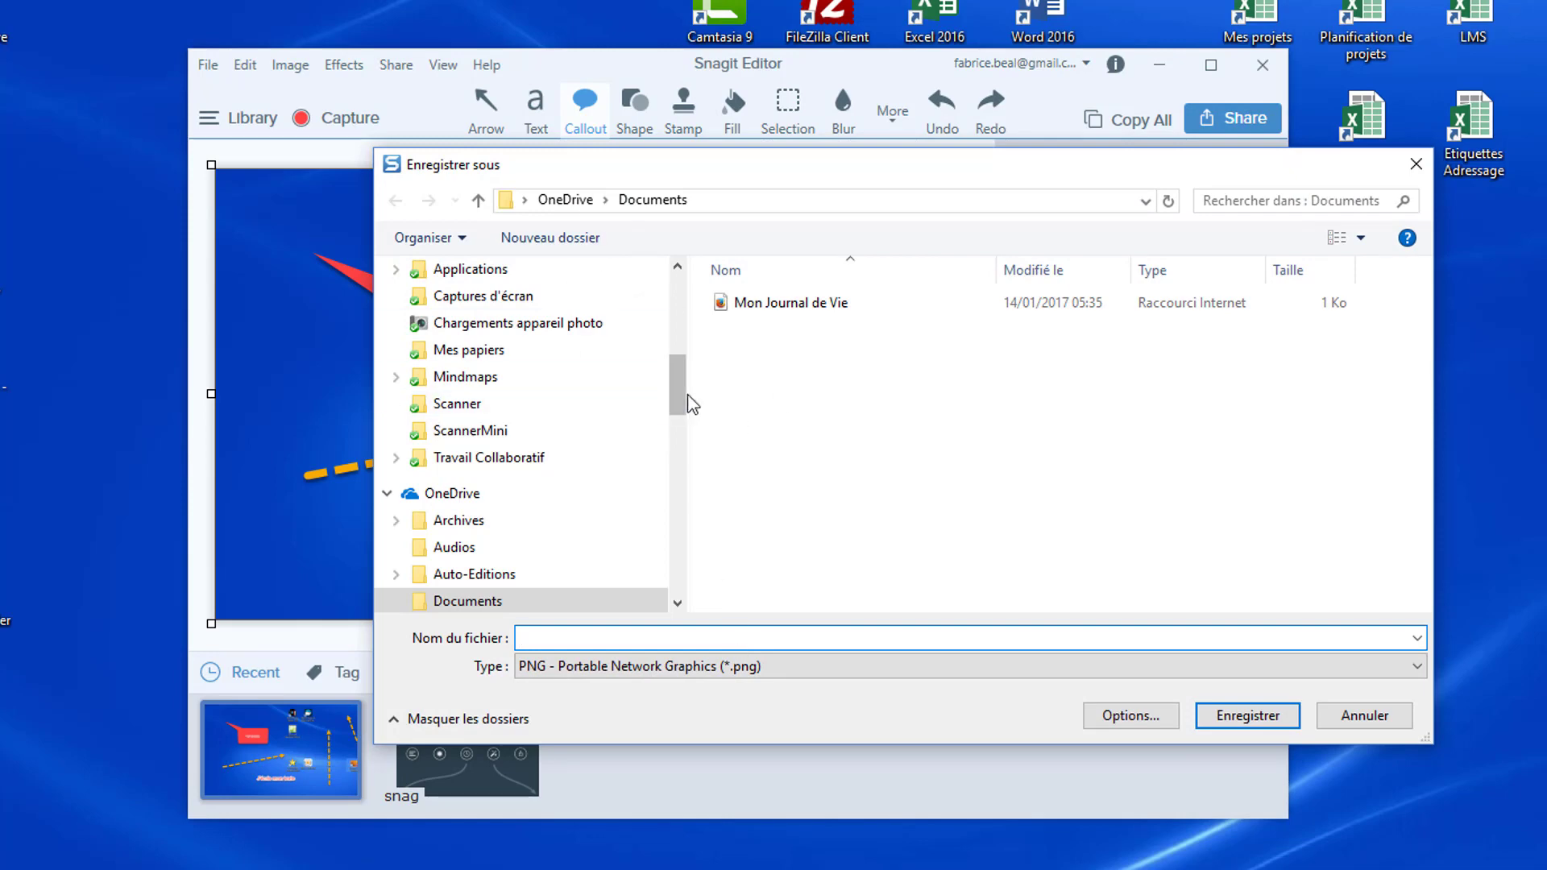
left_click_drag(679, 389, 677, 306)
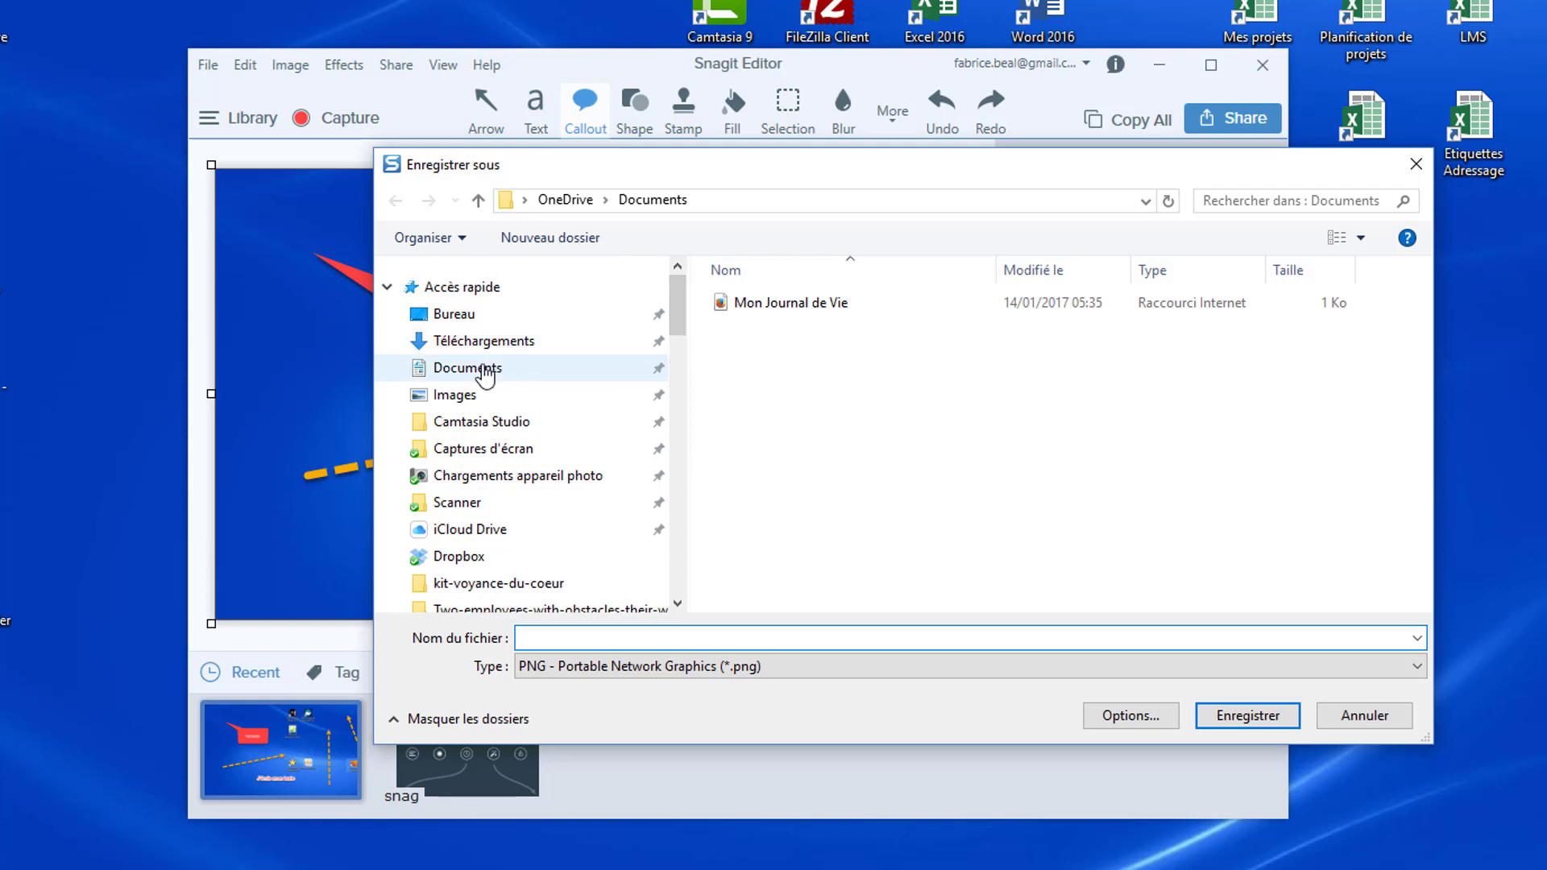
left_click(484, 370)
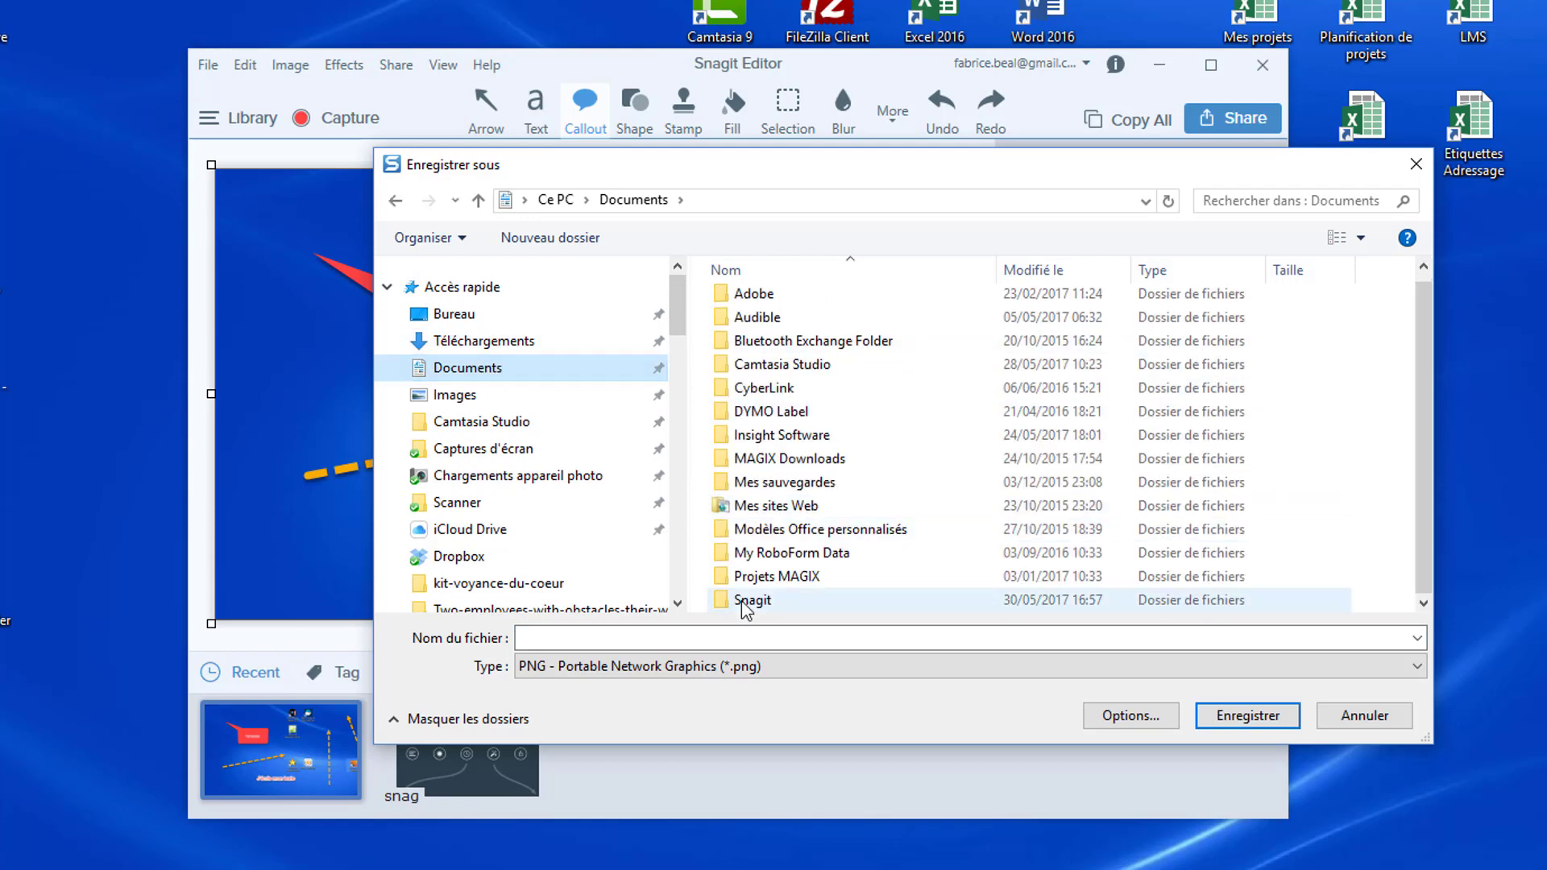
left_click(766, 609)
double_click(765, 608)
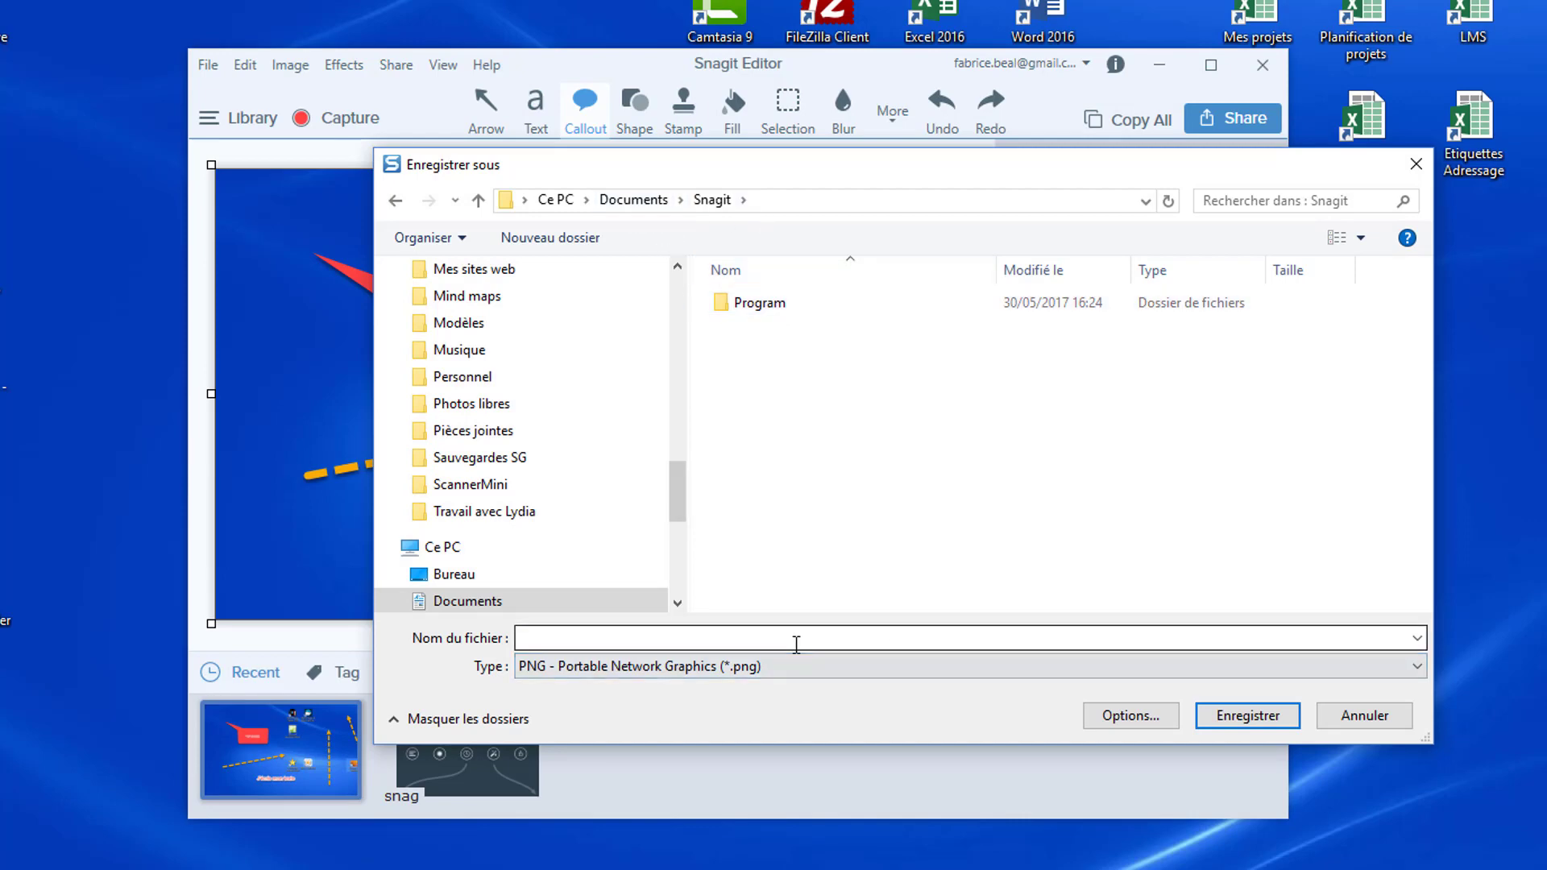
left_click(795, 644)
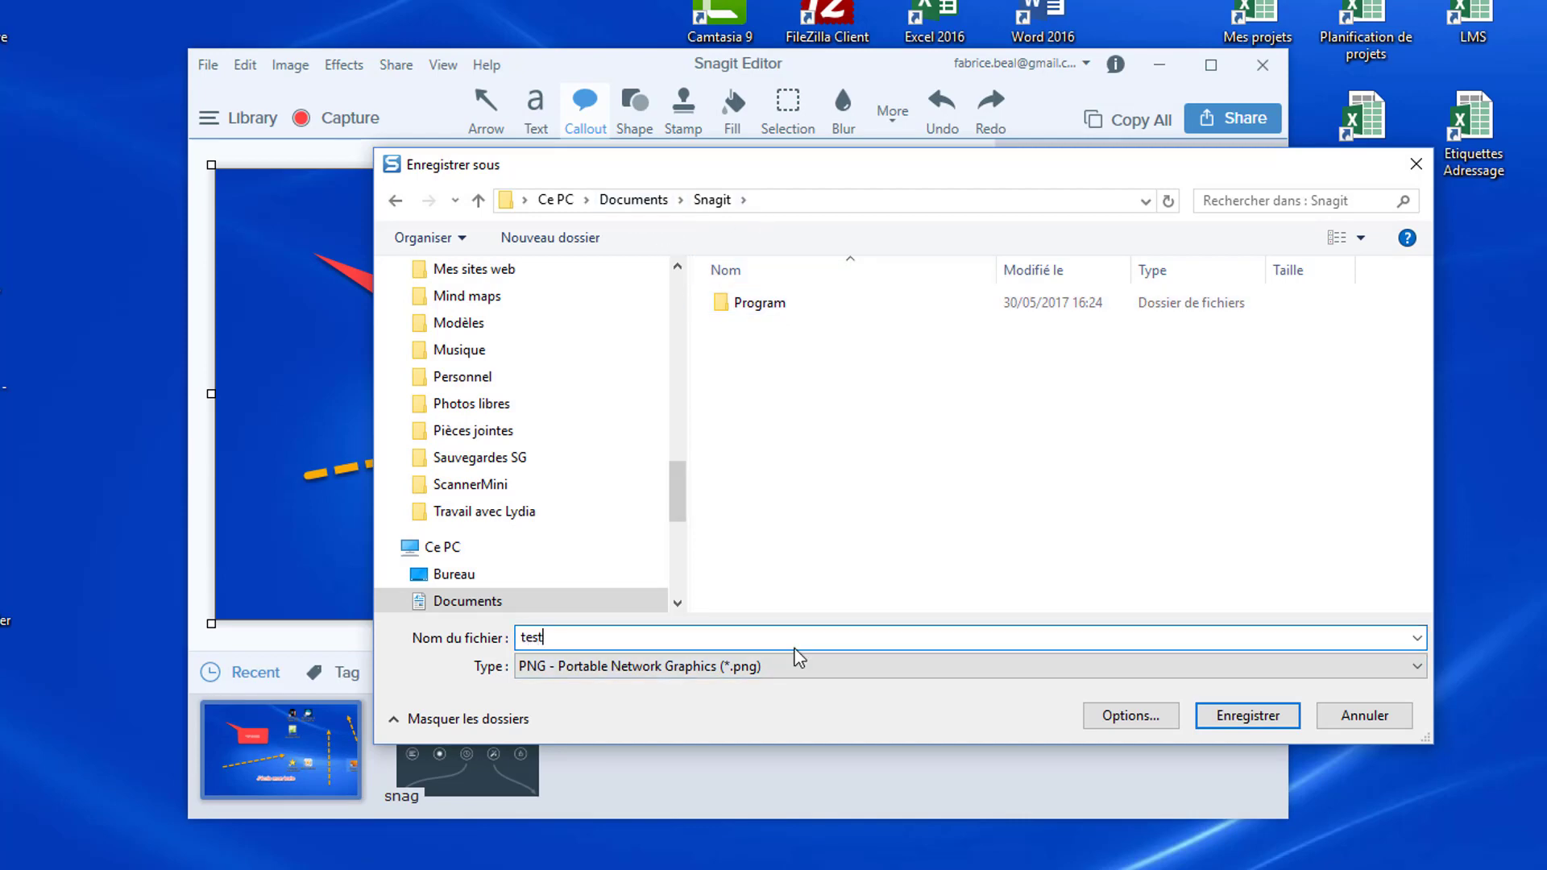
type("test")
left_click(1258, 725)
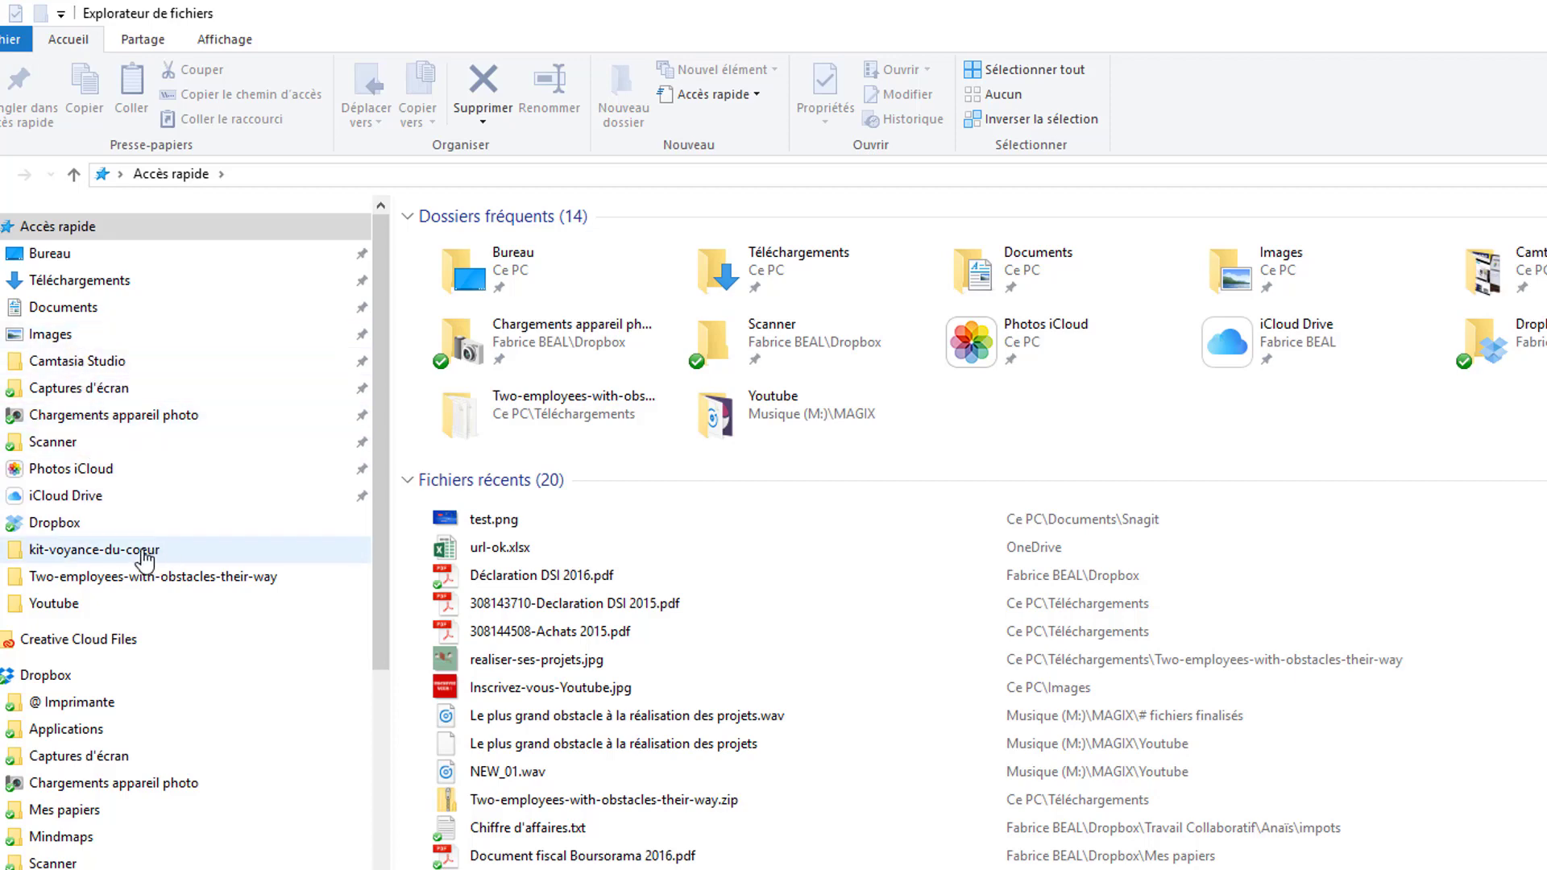
- View the exported test.png from the Documents\Snagit folder in File Explorer, close the image viewer and switch back to Snagit Editor
left_click(71, 310)
double_click(477, 549)
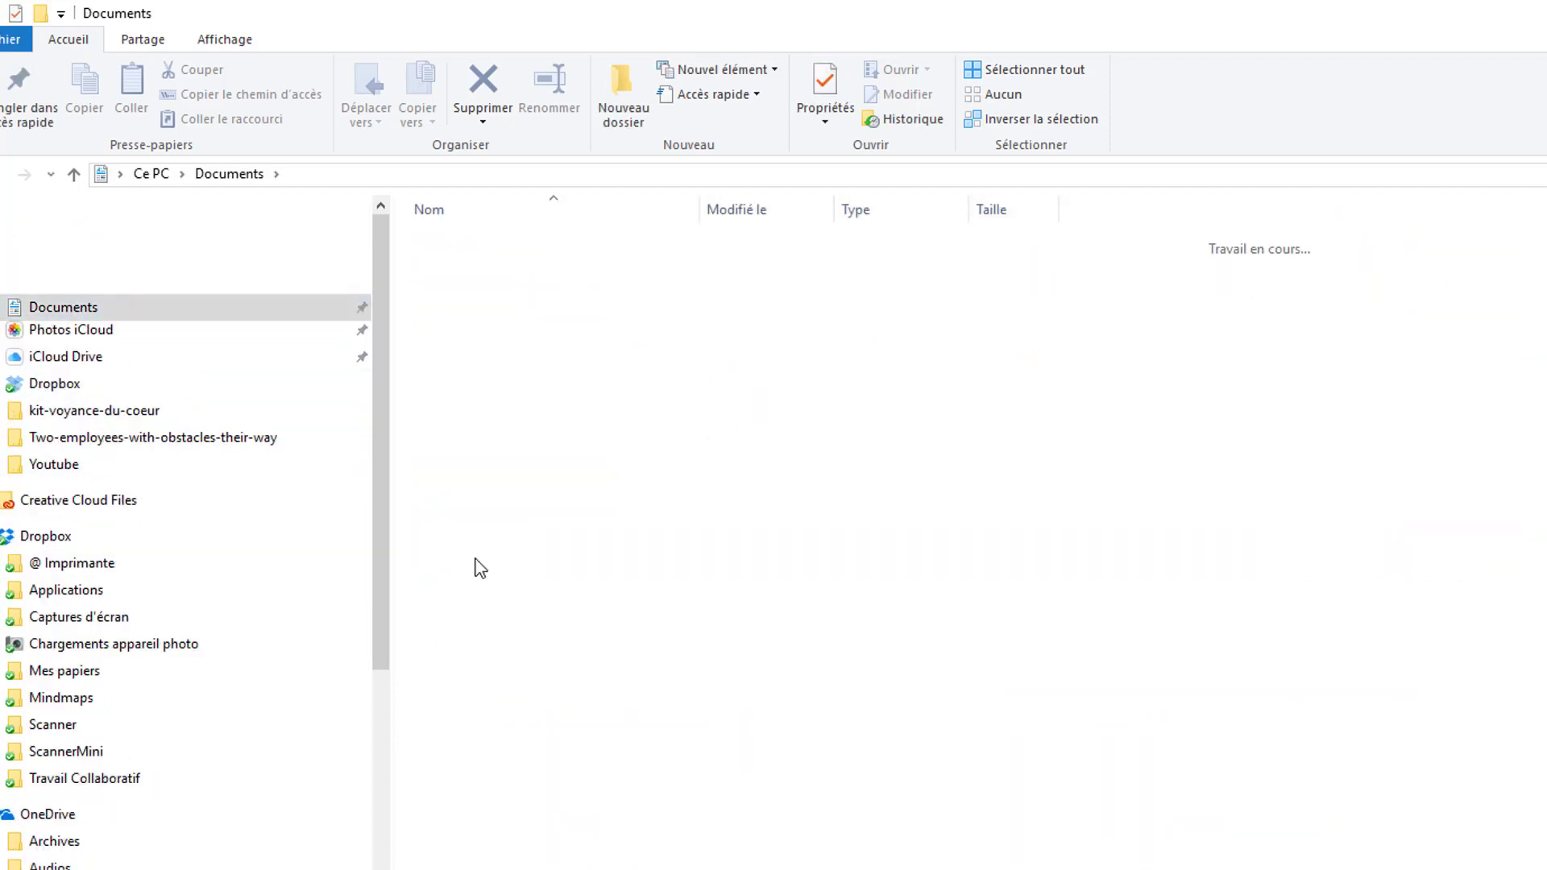
left_click(472, 294)
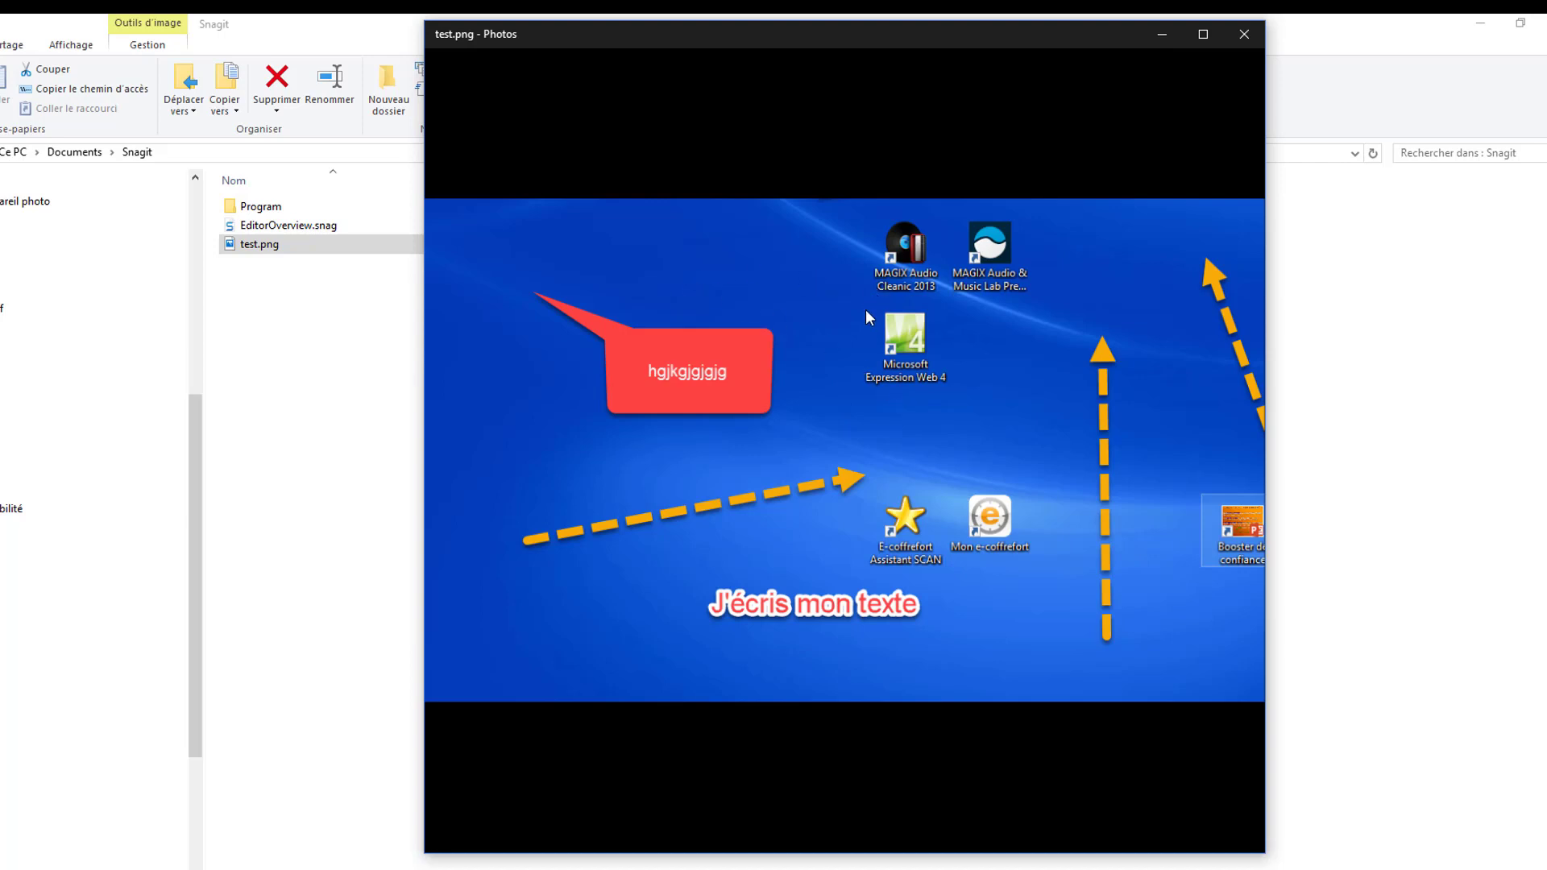
left_click(1244, 34)
key("alt+Tab")
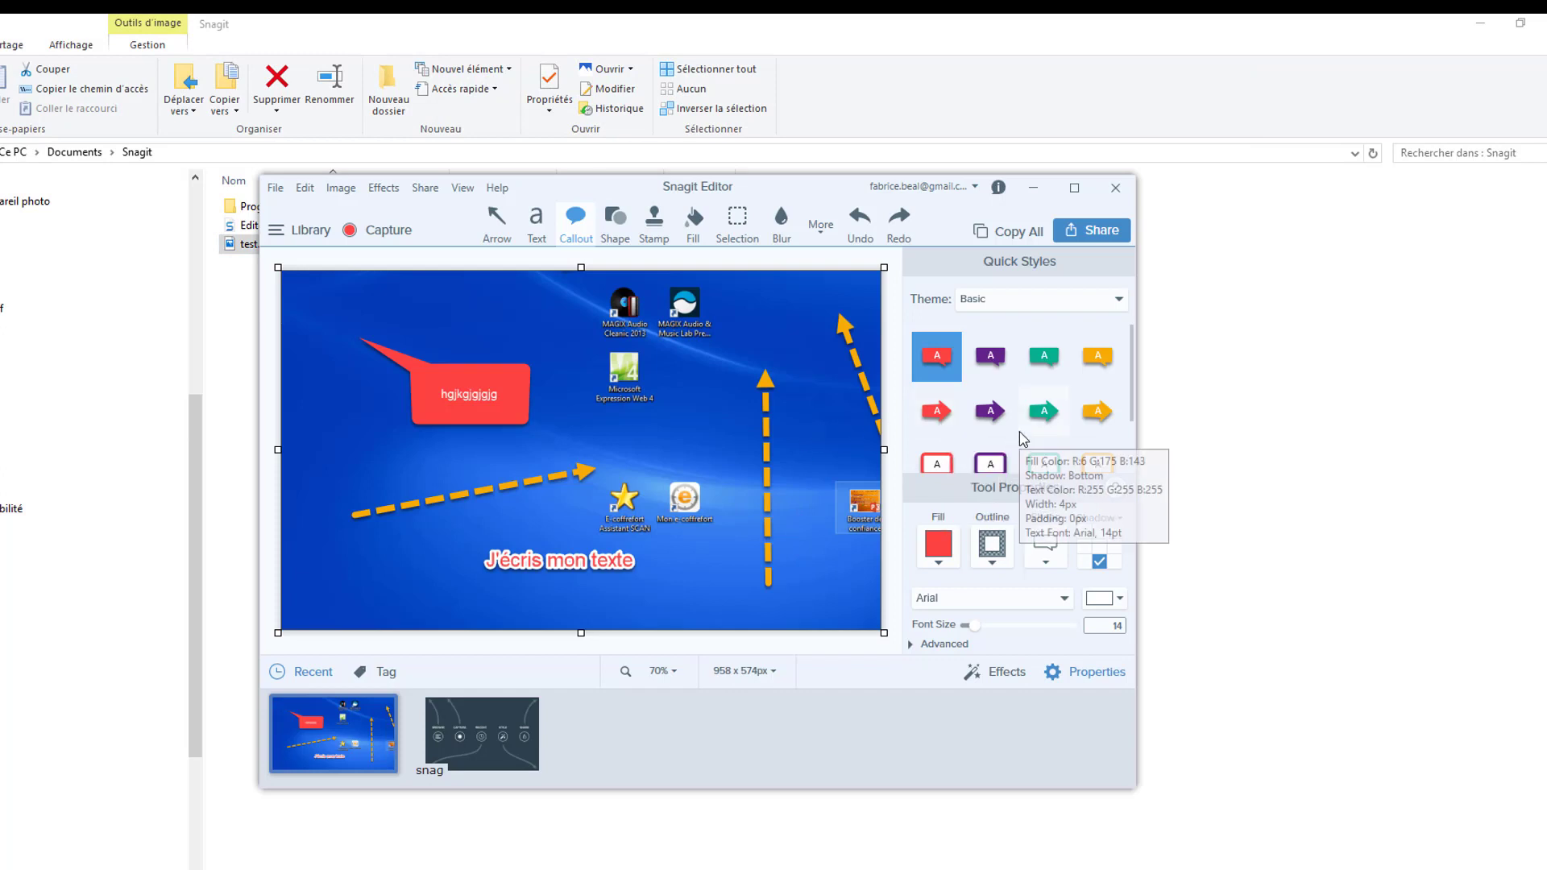
scroll(954, 419, "down", 1)
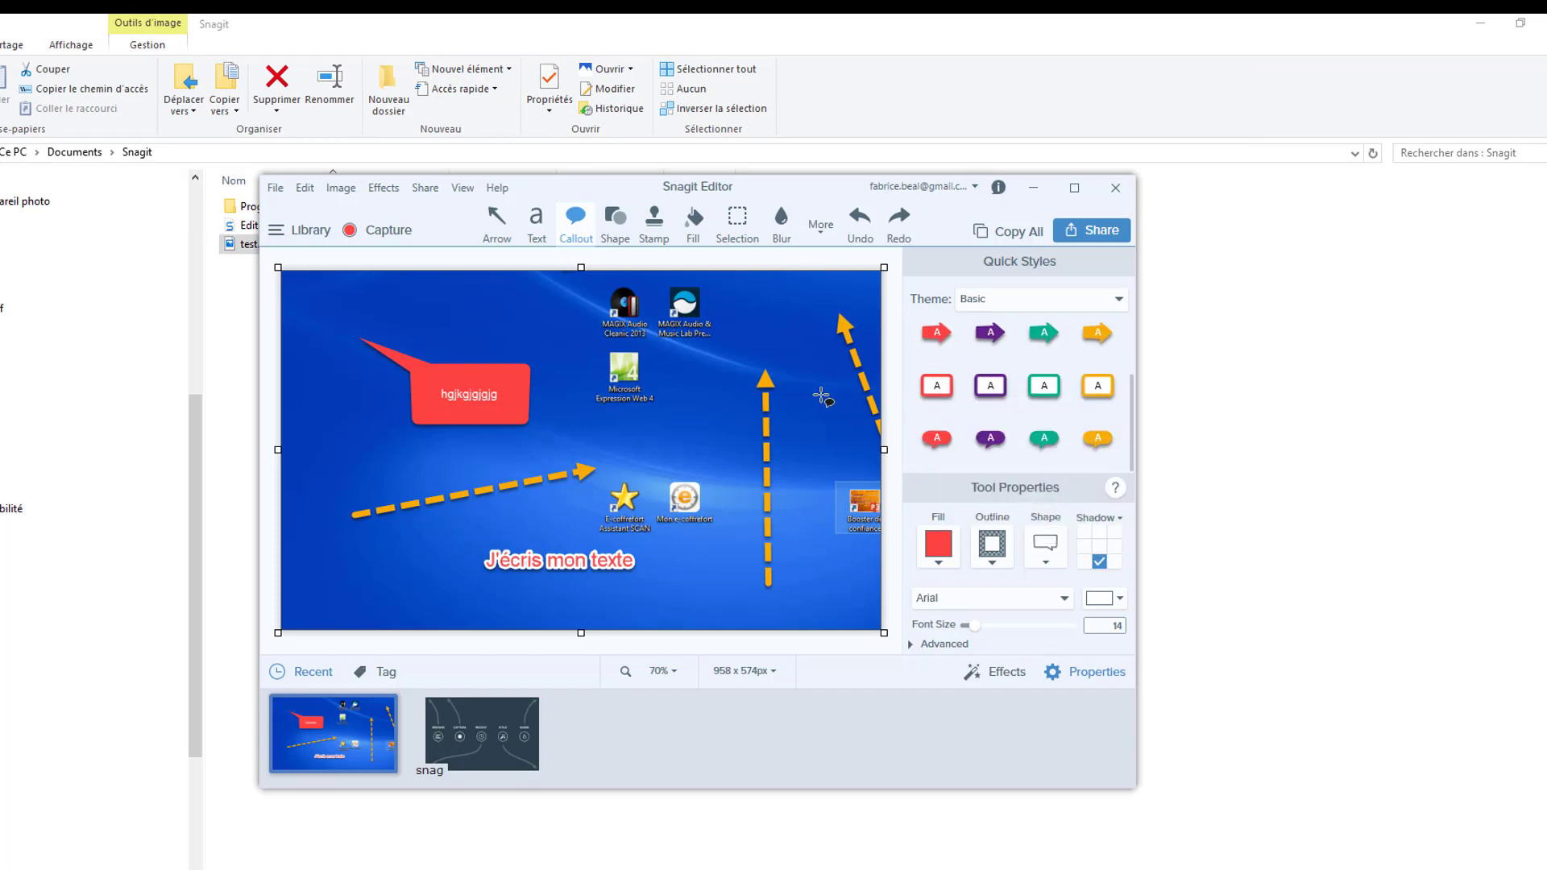